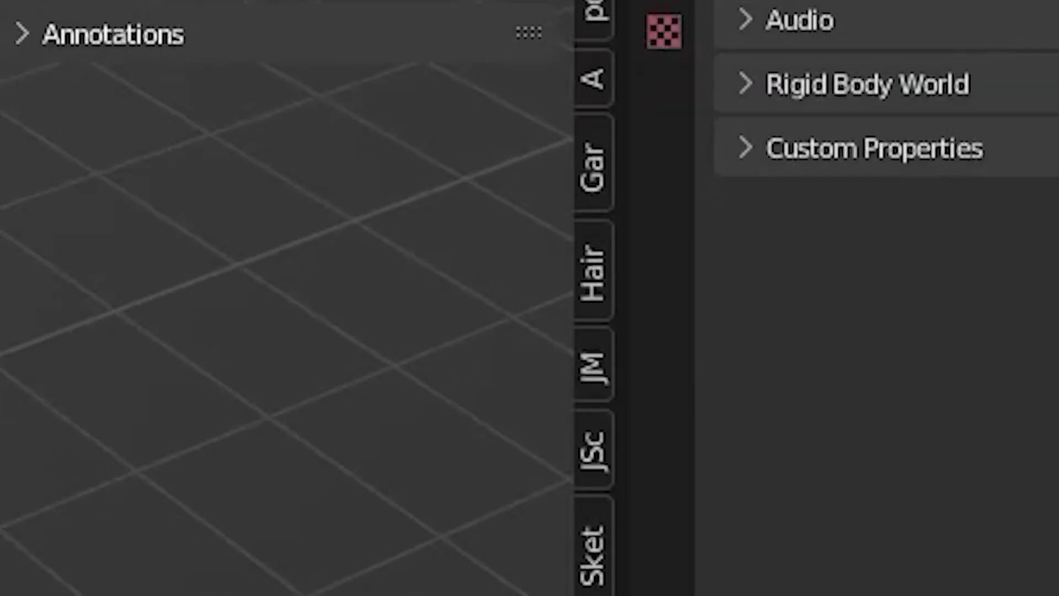
Step: Look through the add-on tabs in the 3D viewport sidebar
scroll(853, 264, "down", 5, "ctrl")
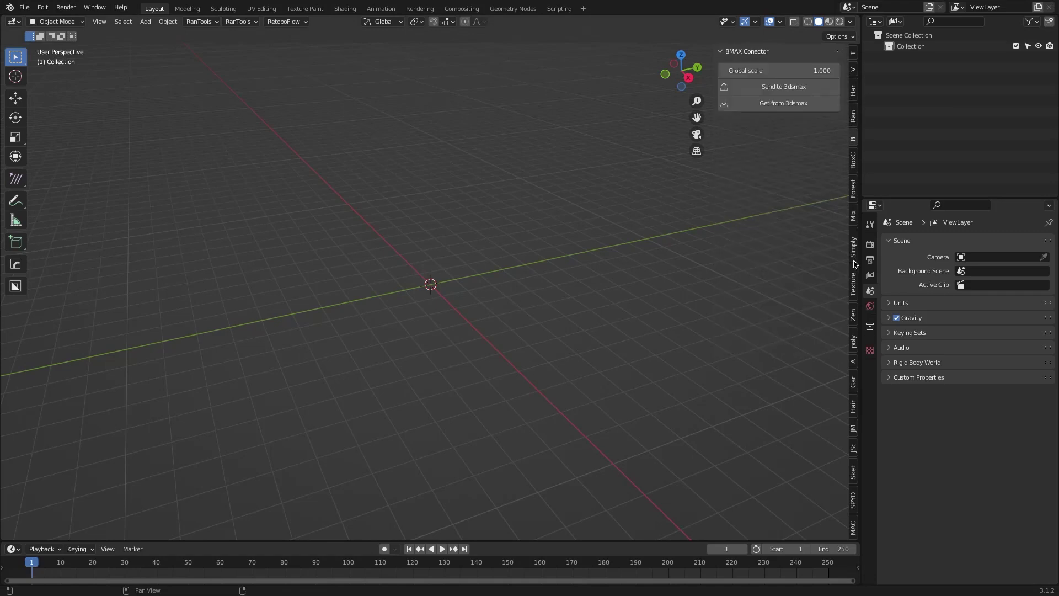
scroll(855, 265, "down", 7)
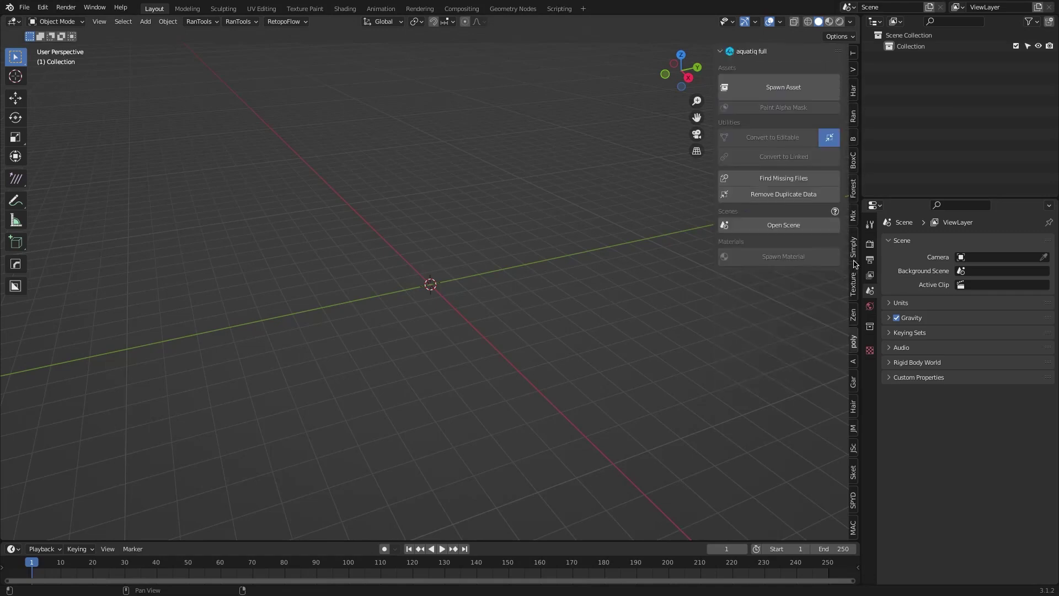
scroll(855, 264, "down", 6)
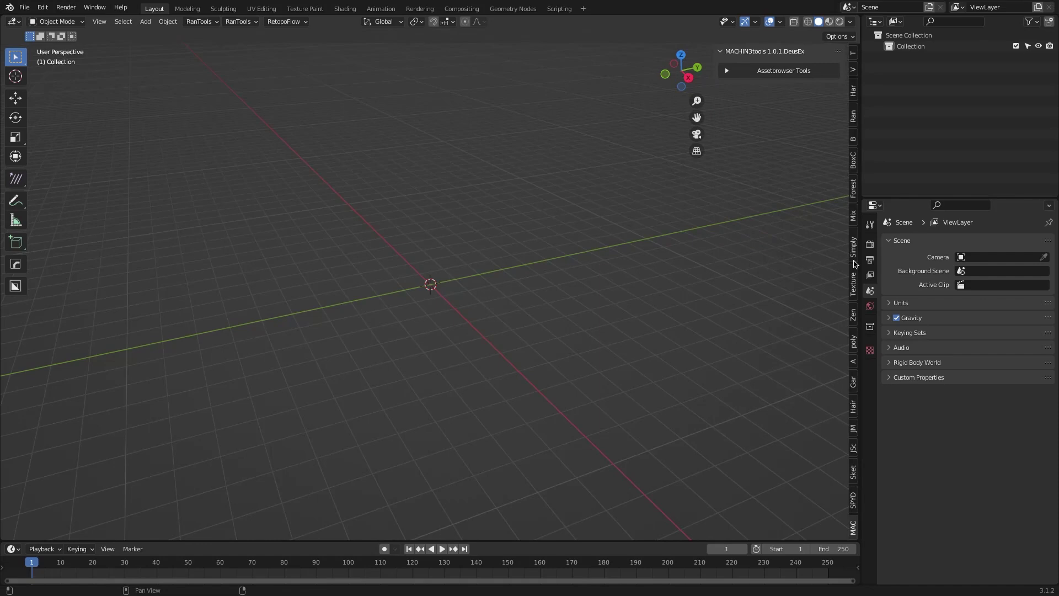
scroll(855, 264, "down", 2)
Step: Disable the Perspective Plotter, Animation Layers, Auto-Rig Pro and Mixamo Rig add-ons in the preferences
left_click(43, 8)
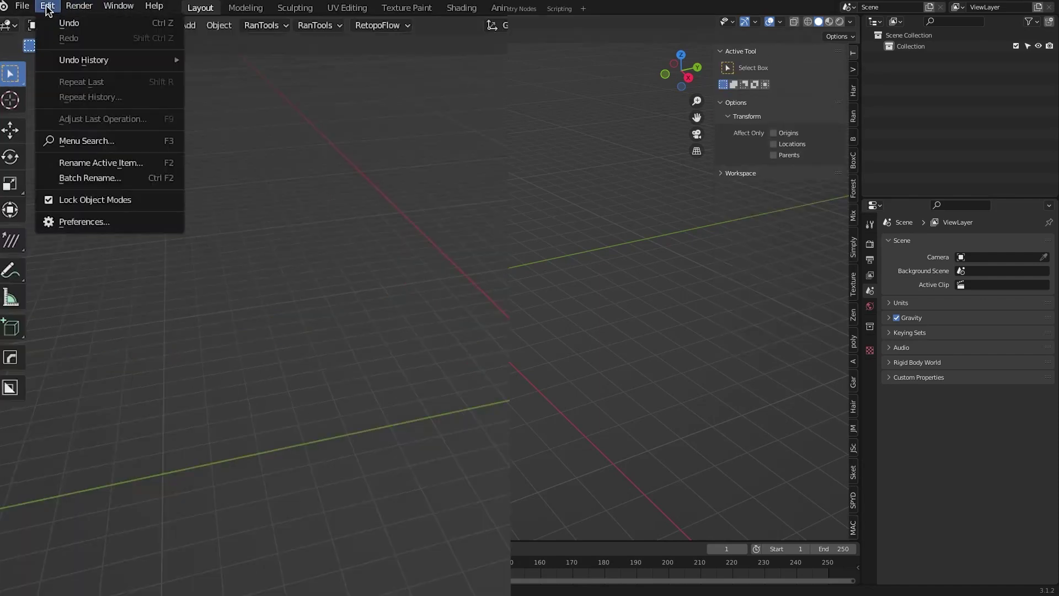
left_click(84, 221)
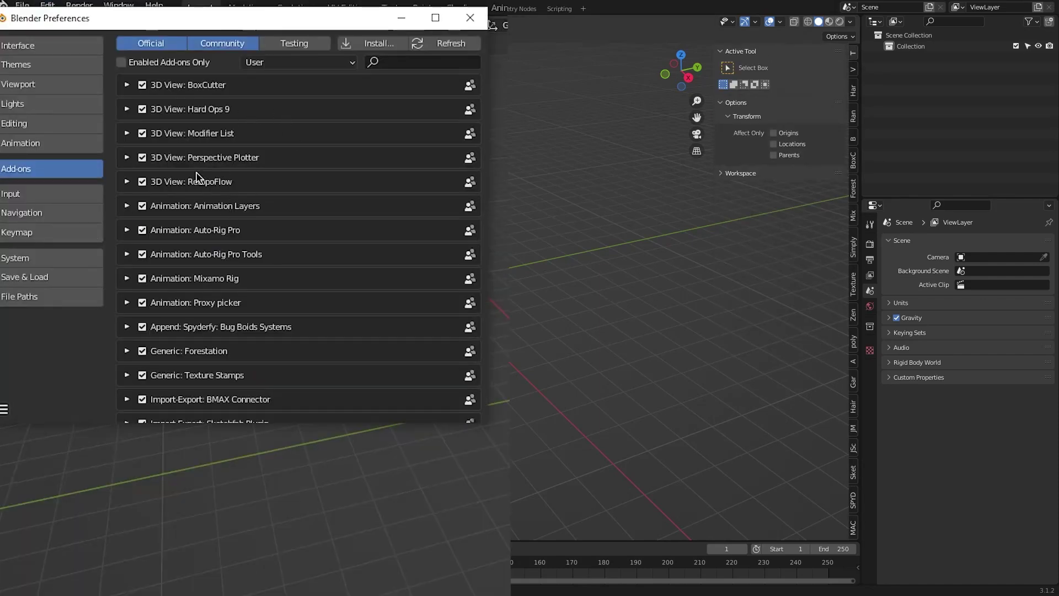
left_click(142, 157)
left_click(142, 206)
left_click(141, 230)
left_click(142, 278)
Step: Disable the Forestation, Texture Stamps, BMAX Connector and Sketchfab Plugin add-ons
scroll(150, 288, "down", 1)
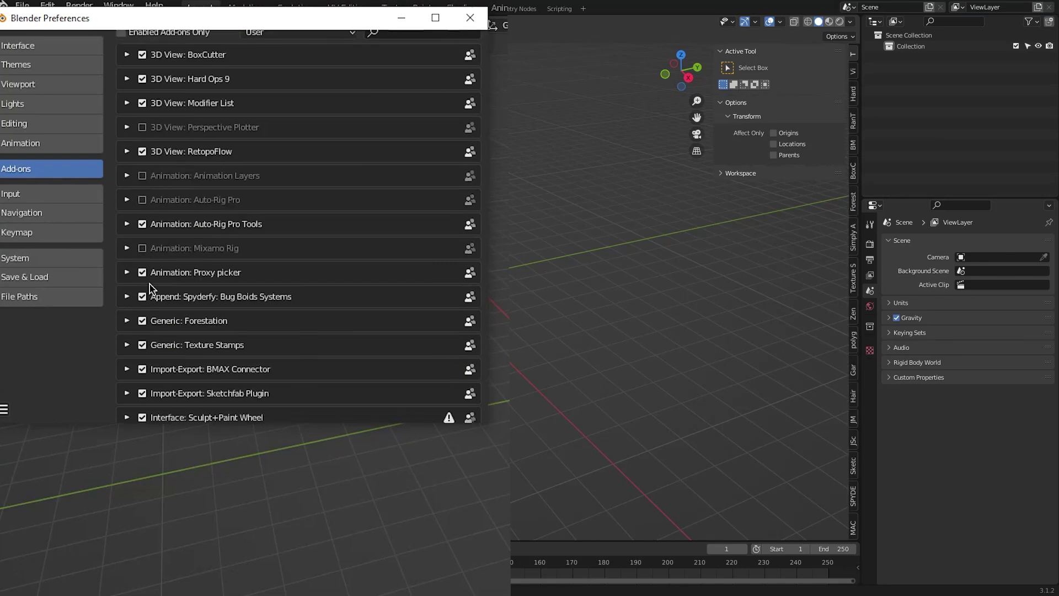
scroll(150, 289, "down", 1)
left_click(142, 290)
left_click(143, 314)
scroll(145, 314, "down", 1)
left_click(142, 309)
left_click(142, 332)
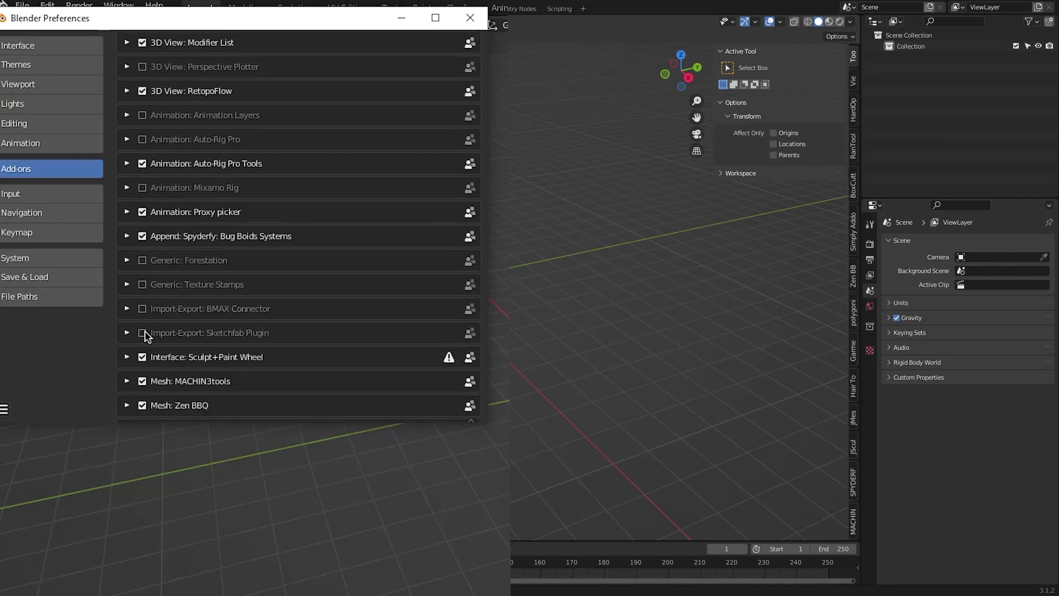
Step: Disable the Zen BBQ, Garment Tool, Hair Tool and aquatiq_full add-ons
scroll(145, 335, "down", 6)
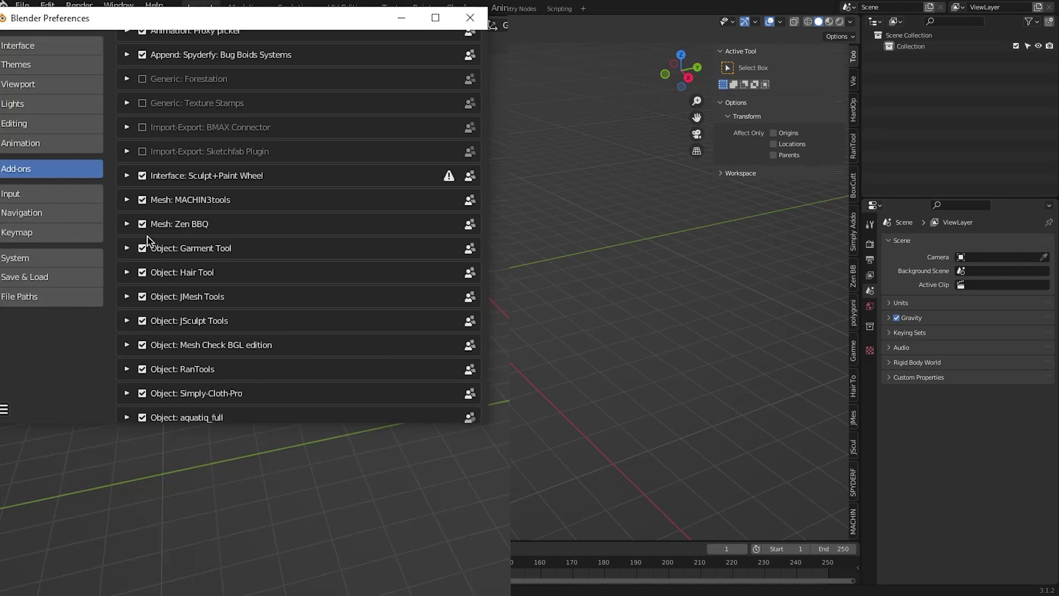
left_click(142, 224)
scroll(157, 236, "down", 1)
left_click(143, 218)
left_click(142, 242)
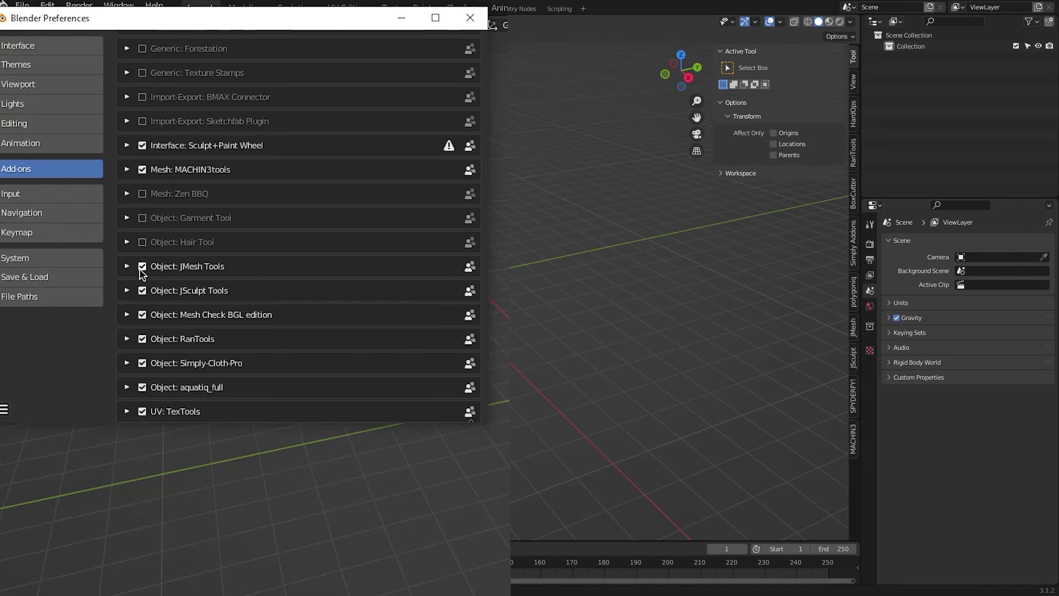
scroll(174, 298, "down", 1)
left_click(143, 357)
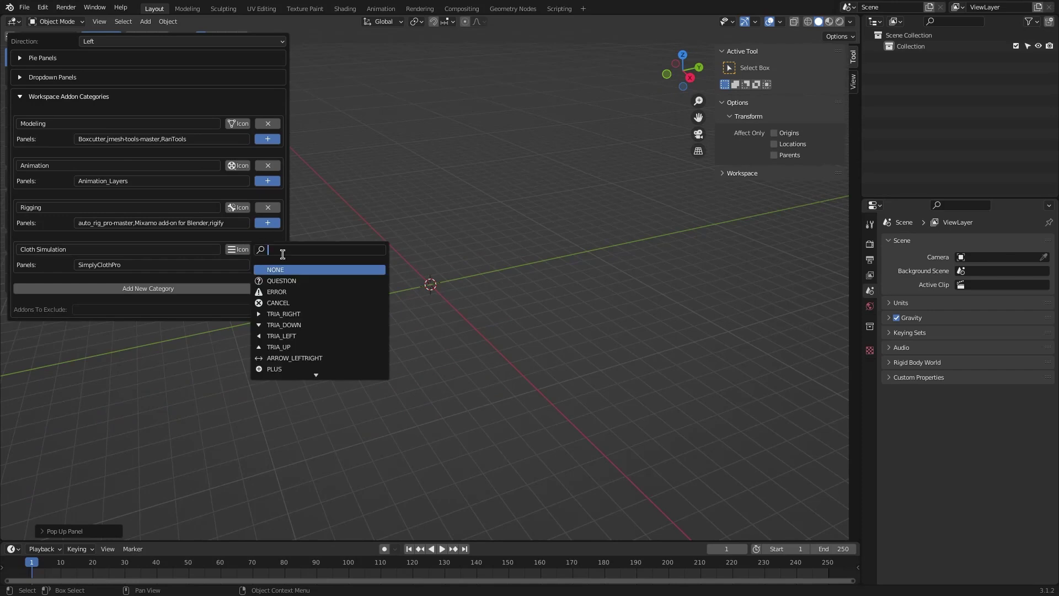
Step: Find and assign a cloth icon to the Cloth Simulation workspace category, and close the CleanPanels settings
type("cloth")
key("Return")
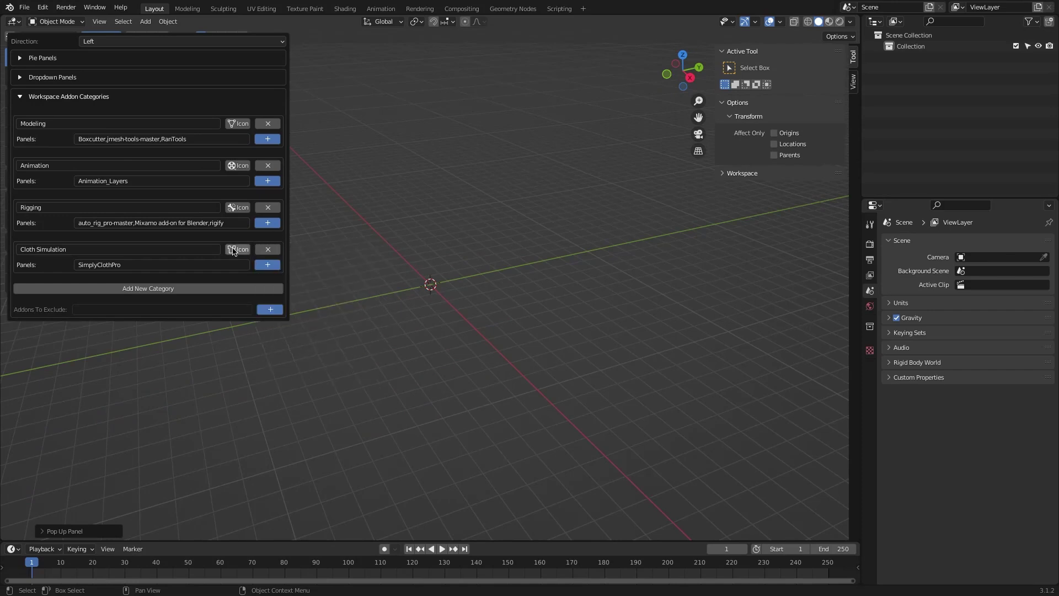
left_click(158, 311)
scroll(331, 386, "down", 3)
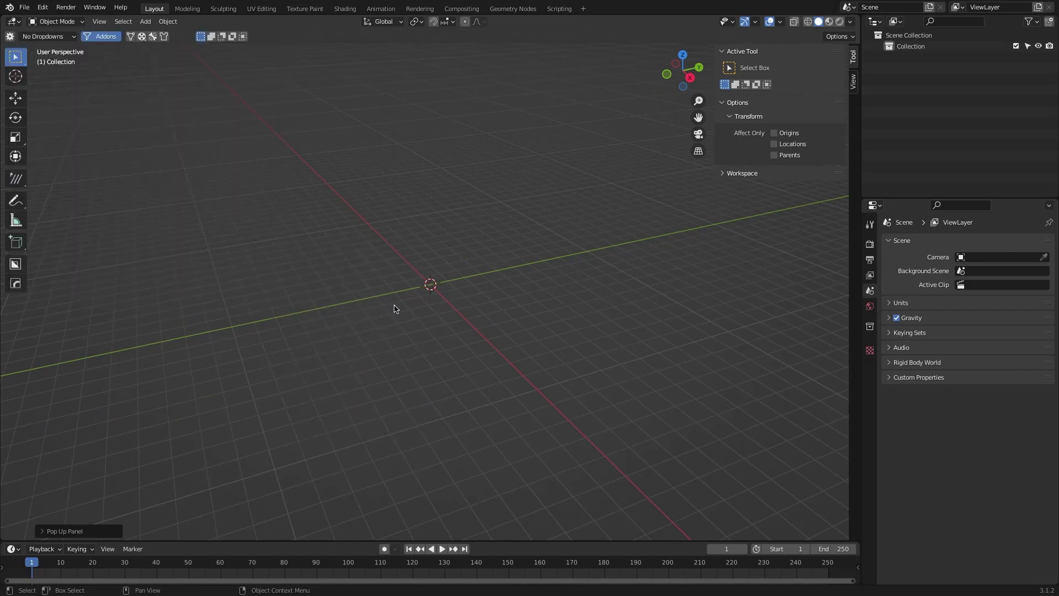
Step: Preview the CleanPanels controls: the Cloth Simulation and Modeling filters, the panels pie menu and the dropdown category list
left_click(165, 36)
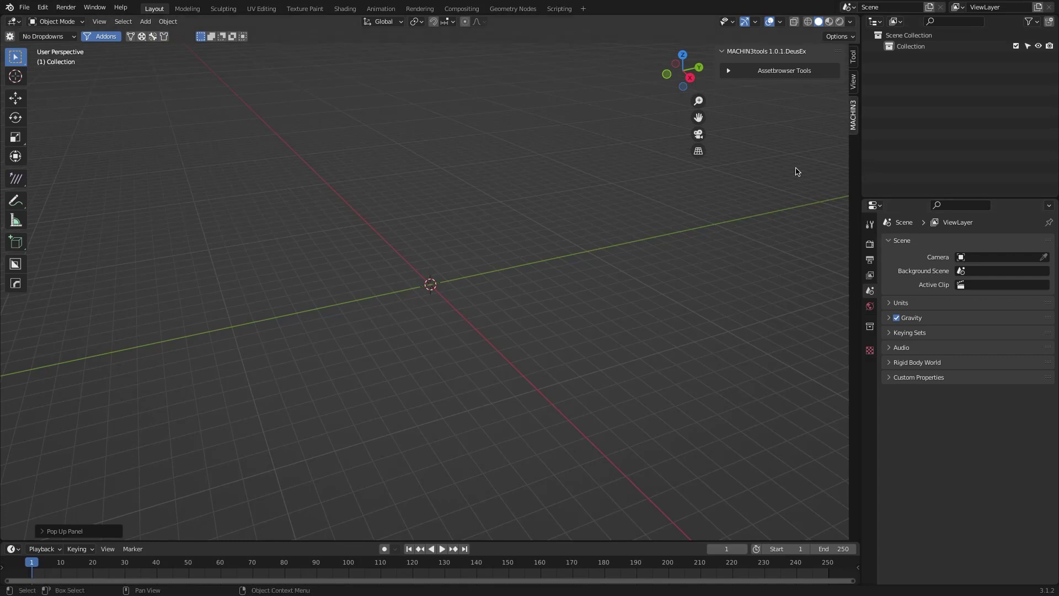
left_click(132, 37)
left_click(133, 37)
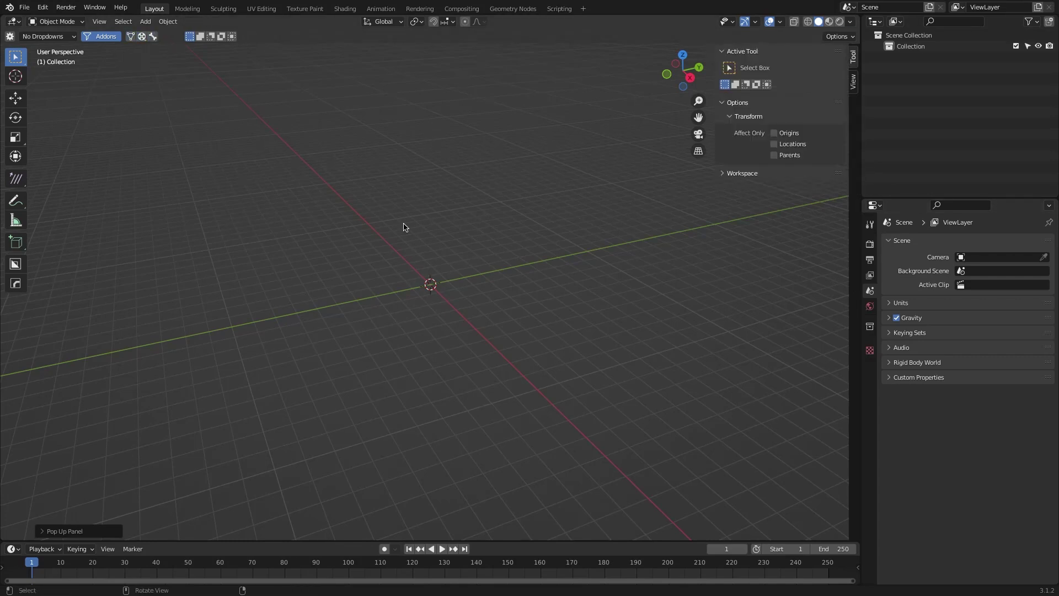
key("shift+q")
left_click(48, 37)
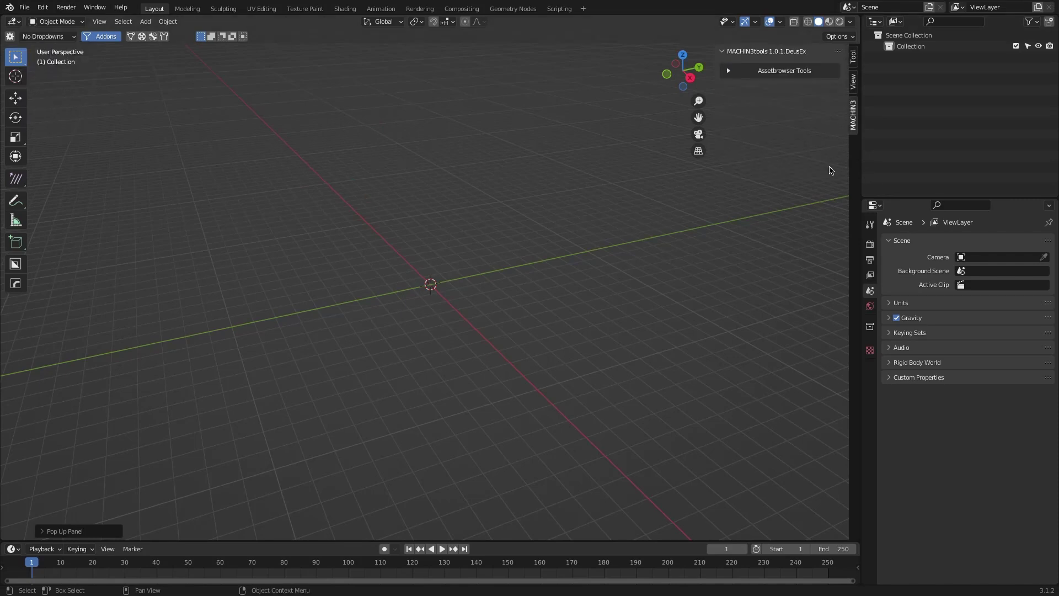
Step: Filter the sidebar by Modeling, Animation, Rigging and Cloth Simulation in turn, add Rigging and Animation to the filter, and return to Animation alone
left_click(131, 37)
left_click(141, 36)
left_click(153, 36)
left_click(164, 36)
left_click(153, 36, "shift")
left_click(141, 37, "shift")
left_click(143, 36)
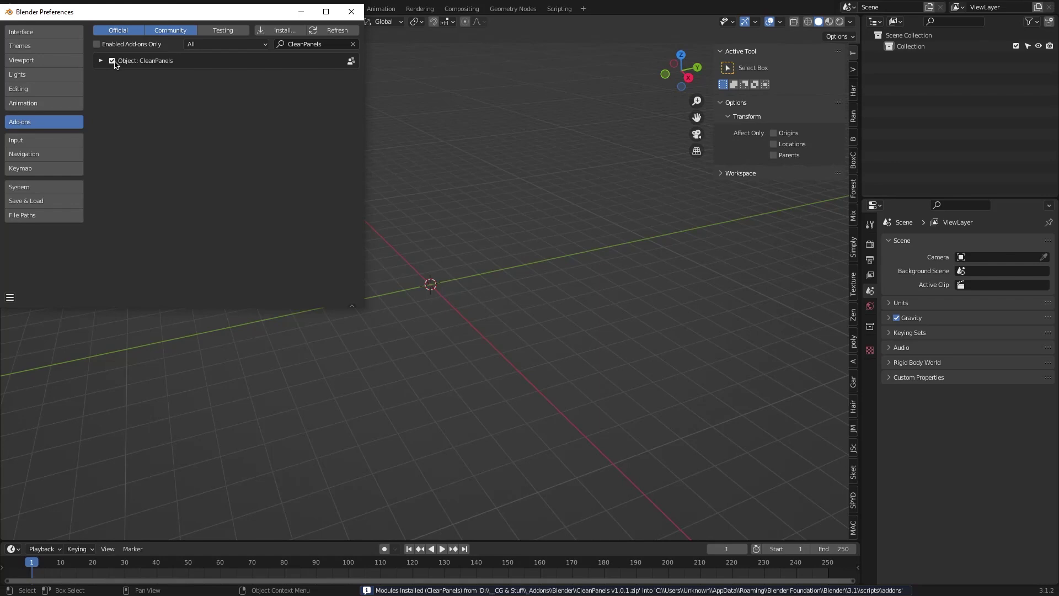
Step: Move the preferences window aside and switch the Addons filter on and off to compare the sidebar
left_click_drag(208, 15, 1058, 145)
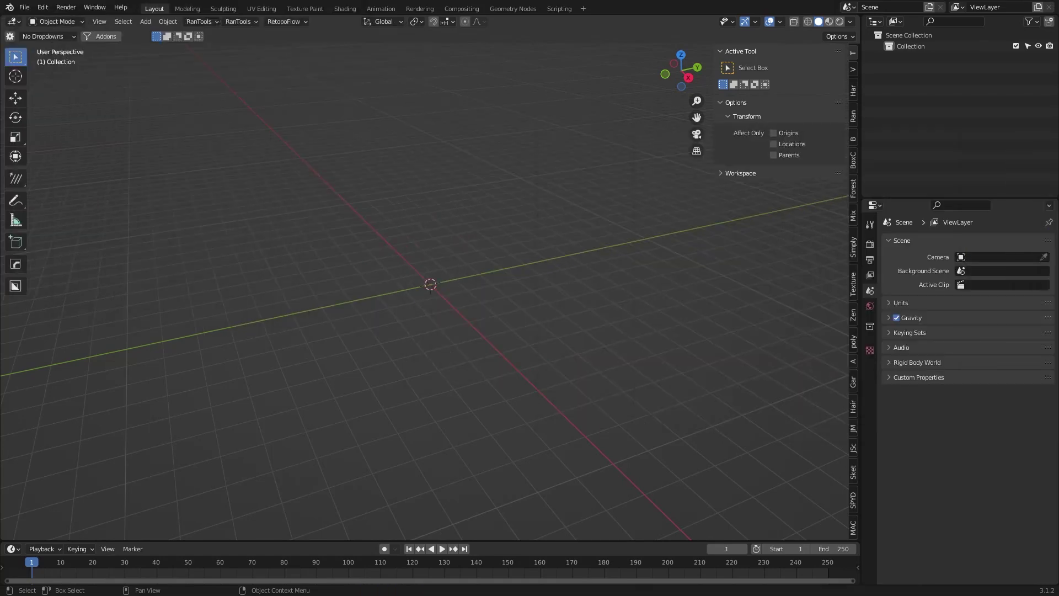
left_click(107, 37)
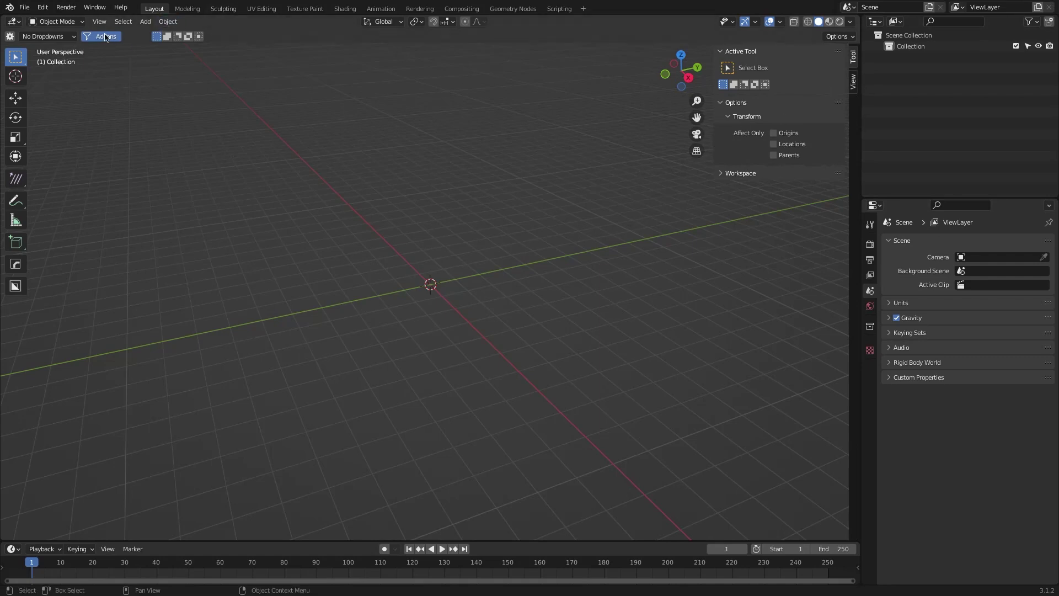
left_click(106, 37)
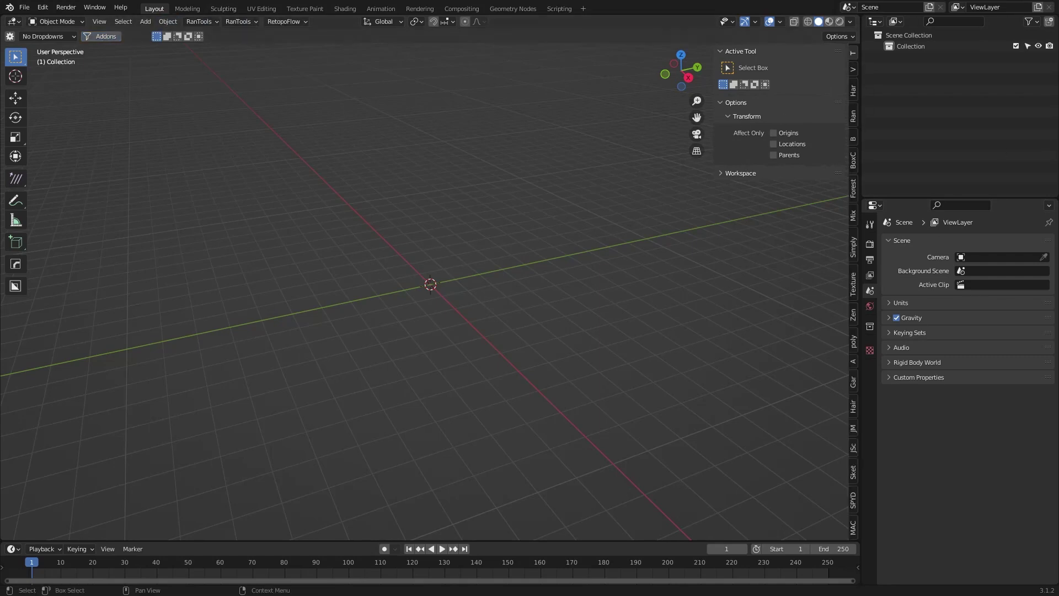
Step: Bring the preferences window back into view, expand the CleanPanels add-on details and enlarge the window
left_click_drag(970, 142, 360, 101)
left_click(341, 146)
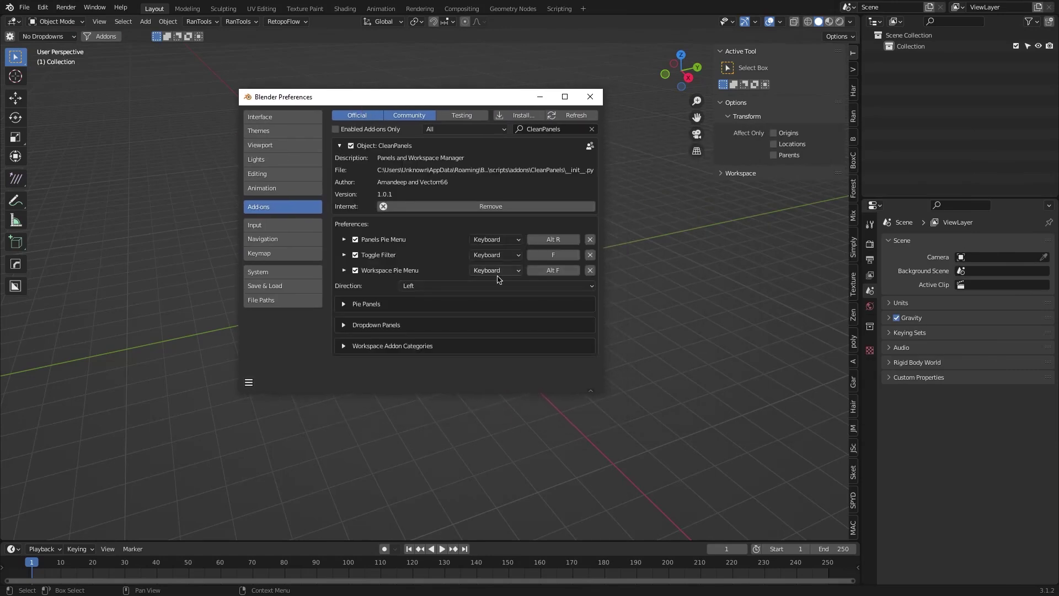
left_click_drag(607, 397, 731, 451)
Step: Inspect the Pie Panels, Dropdown Panels and Workspace Addon Categories sections of the CleanPanels preferences
left_click(359, 304)
left_click(361, 307)
left_click(364, 324)
left_click(365, 324)
left_click(369, 345)
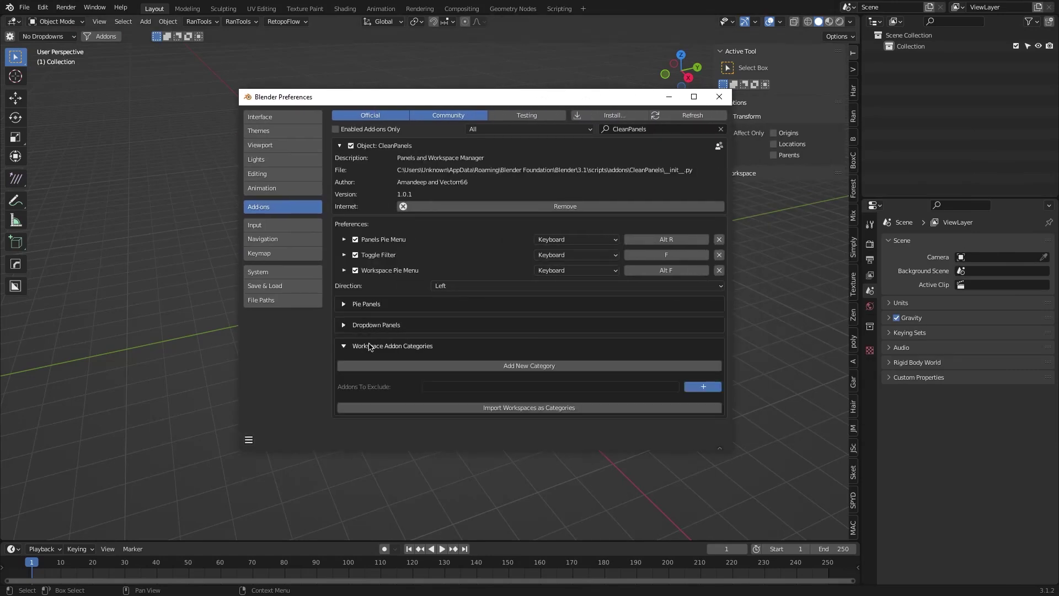
left_click(369, 346)
Step: Examine the same CleanPanels settings in the viewport header's settings popover
left_click(13, 36)
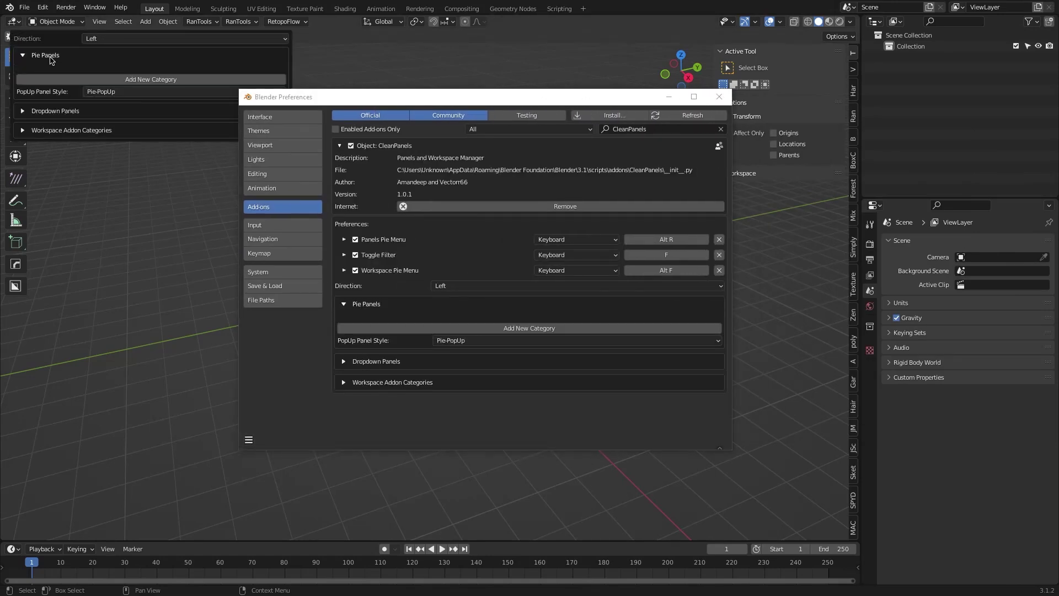
left_click(68, 95)
left_click(69, 96)
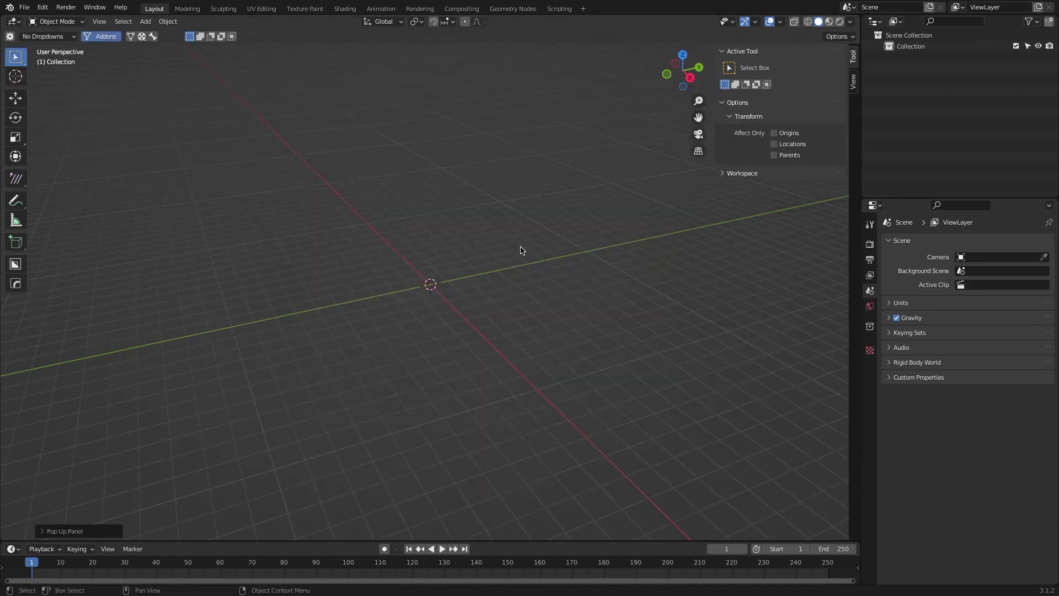
Step: Open the Modeling group in the Clean Panels pie menu and view its RanTools panels
key("shift+q")
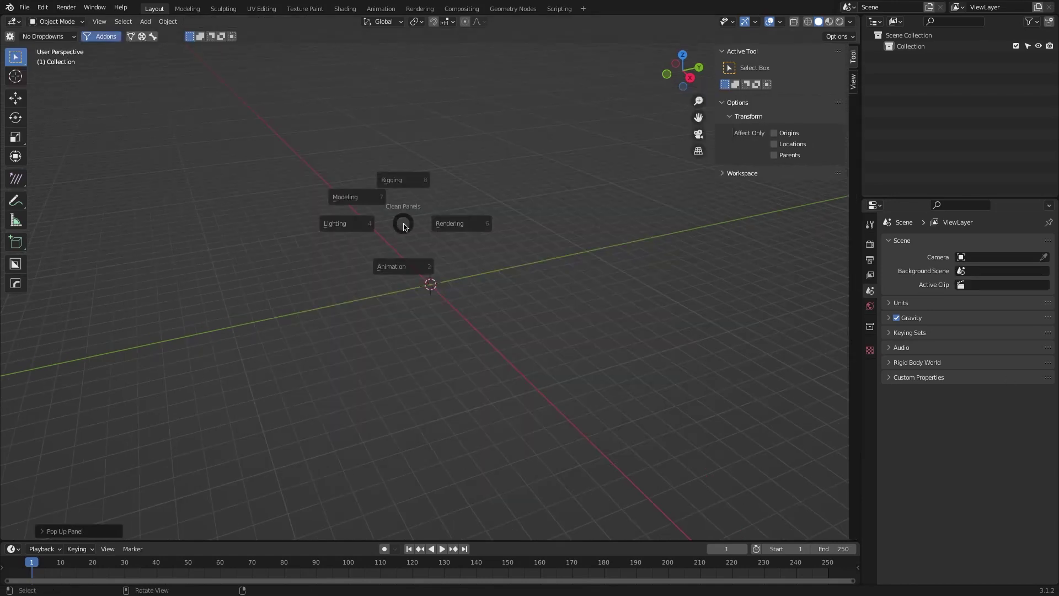
left_click(361, 192)
left_click(362, 137)
left_click(362, 147)
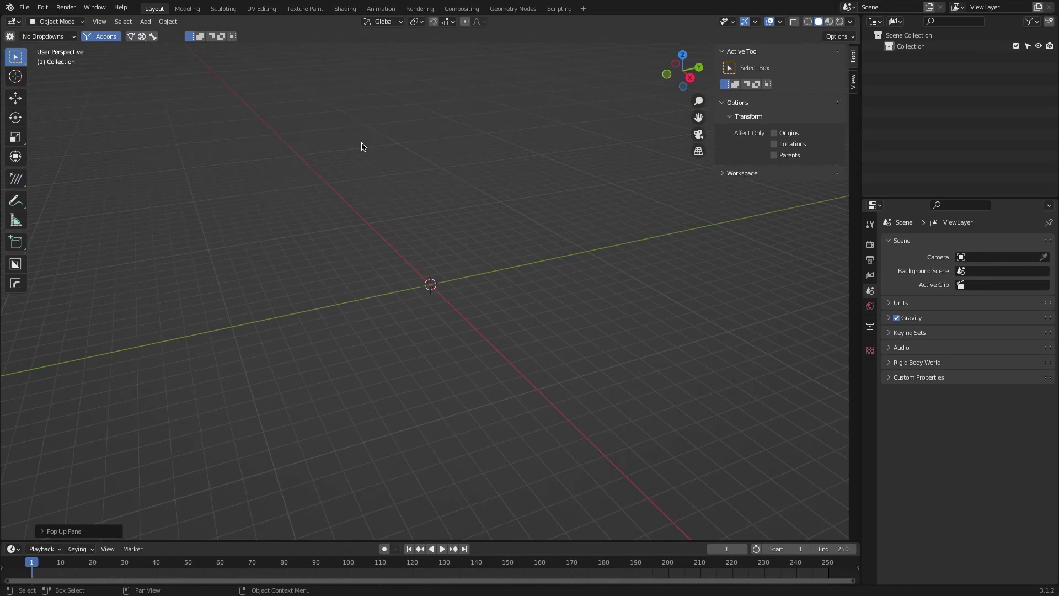
Step: Set the header dropdowns to Modeling, view the HardOps and RanTools panels, and apply the Modeling filter
left_click(49, 36)
left_click(49, 109)
left_click(248, 22)
left_click(333, 24)
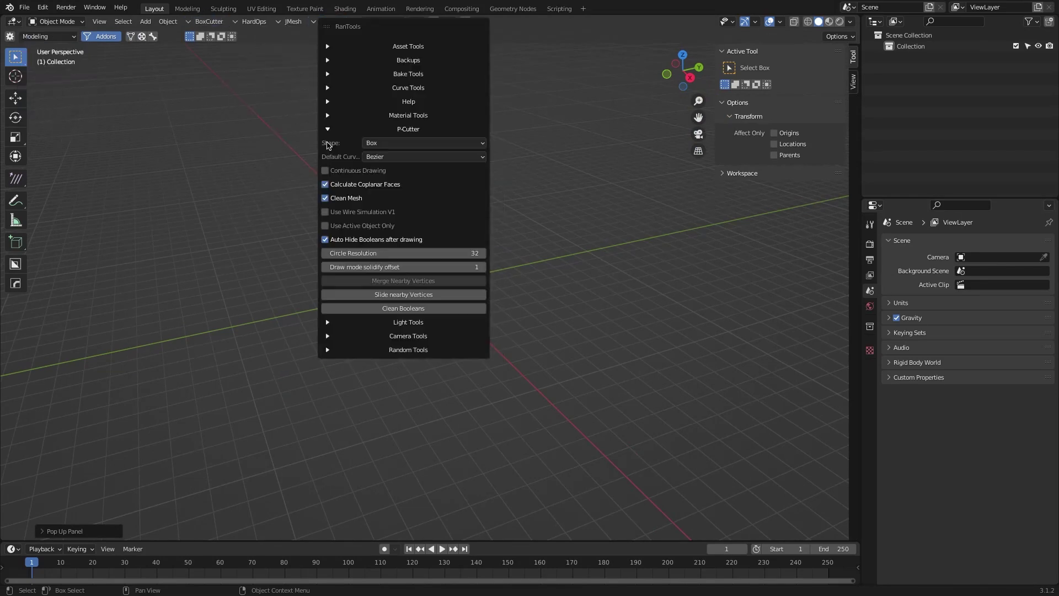
left_click(130, 37)
Step: Browse the RanTools entries under Modeling in the Clean Panels pie menu
key("shift+q")
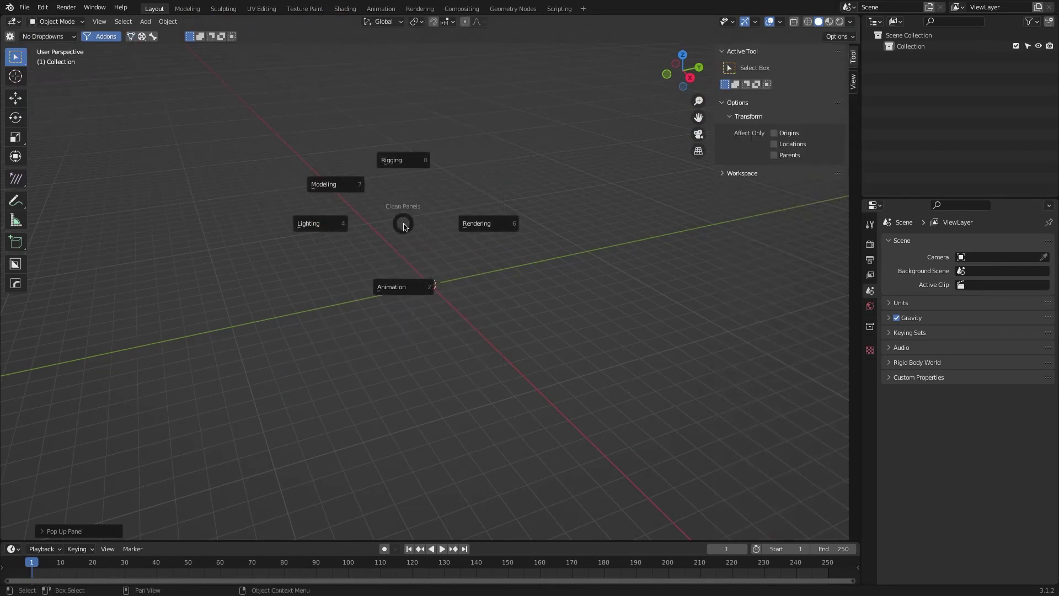
left_click(361, 192)
left_click(362, 142)
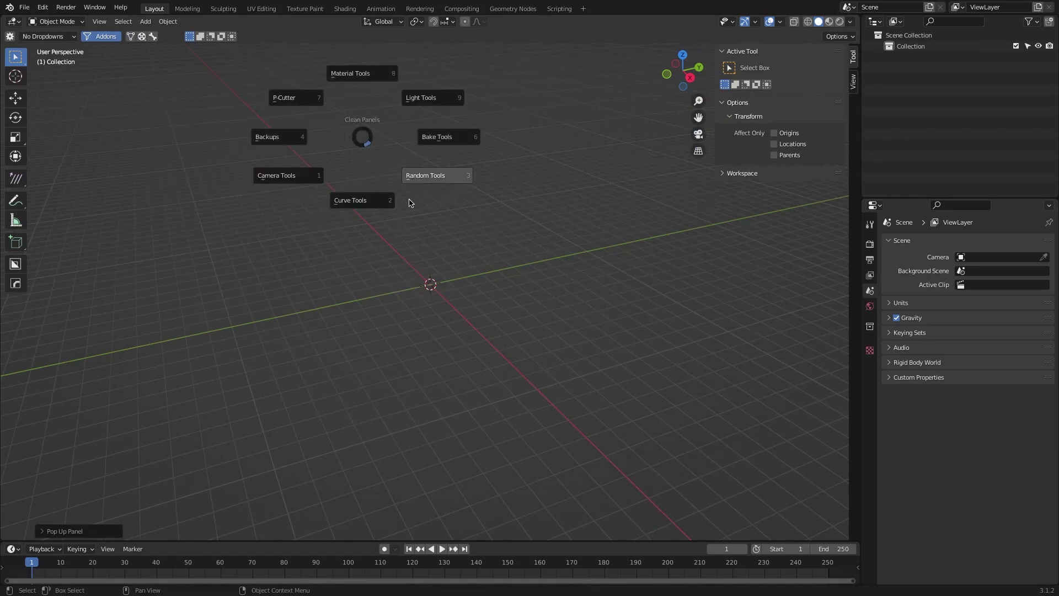
left_click(362, 143)
Step: Set the header dropdown category to Modeling and view its BoxCutter and RanTools panels
left_click(63, 39)
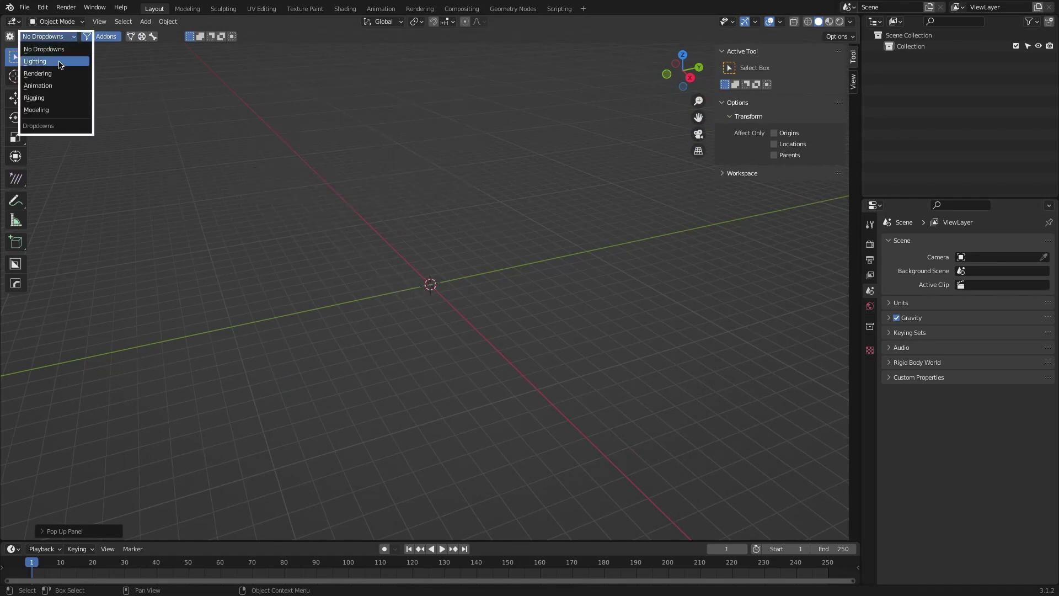
left_click(54, 112)
left_click(216, 22)
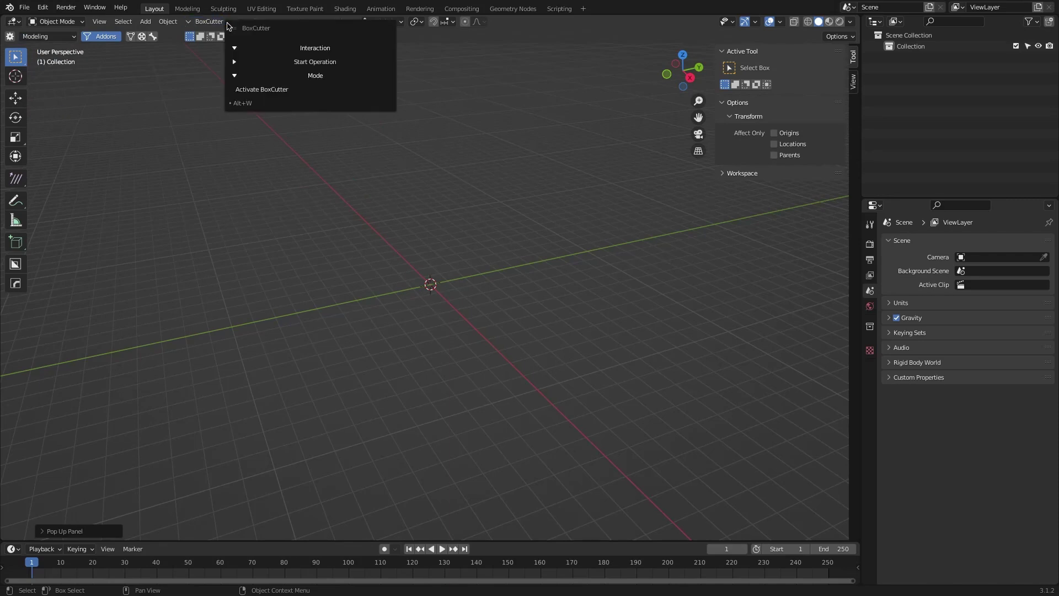
left_click(330, 22)
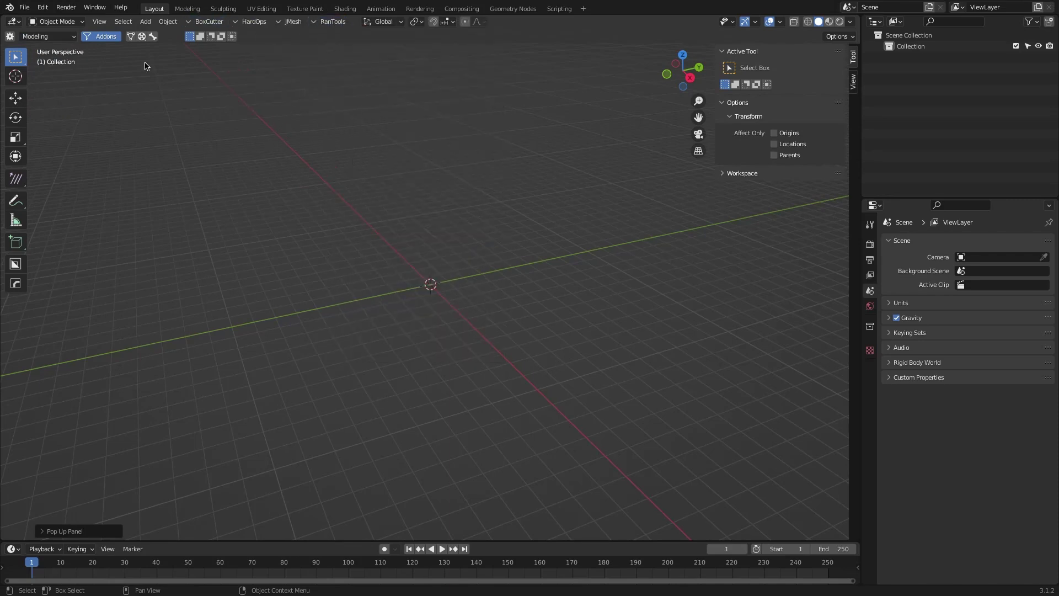
Step: Turn on the Modeling add-on filter, check a panel in the sidebar, and turn the filter off again
left_click(131, 36)
left_click(745, 126)
left_click(744, 125)
left_click(131, 37)
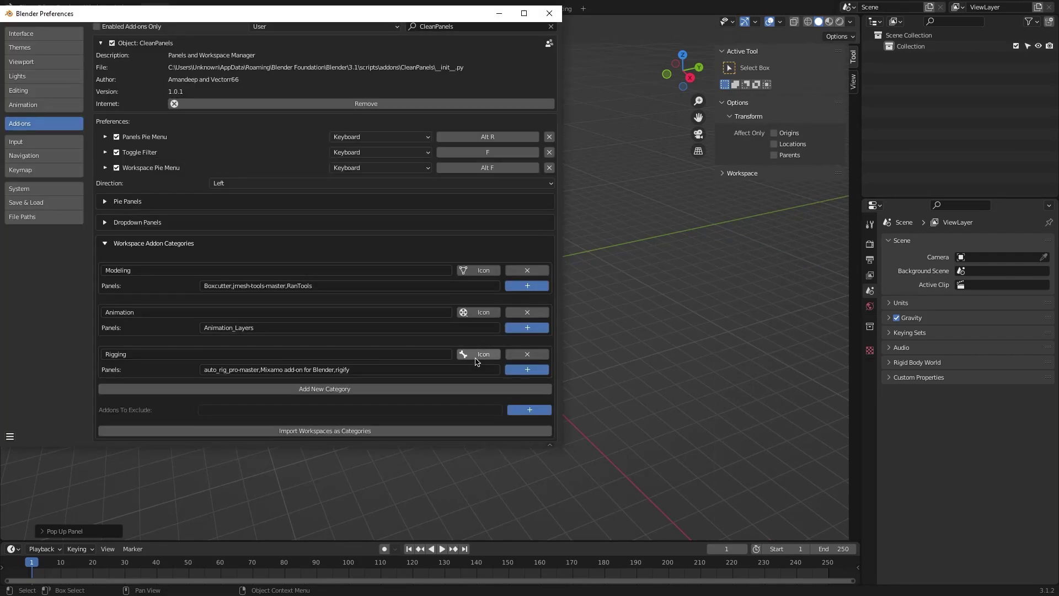
Step: Search the Rigging workspace category's icon choices for "bone"
left_click(458, 307)
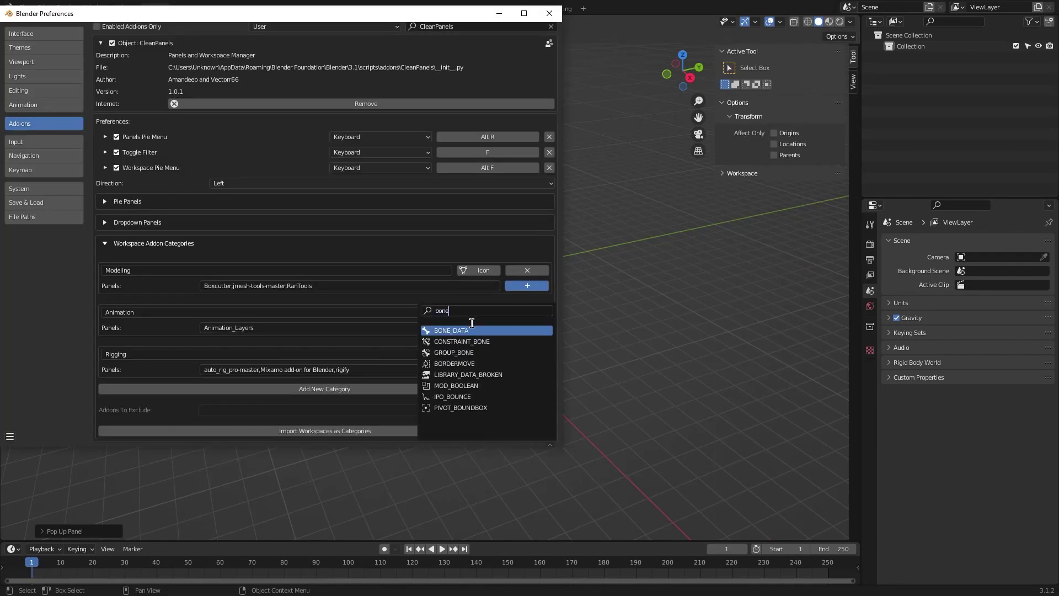
left_click(457, 417)
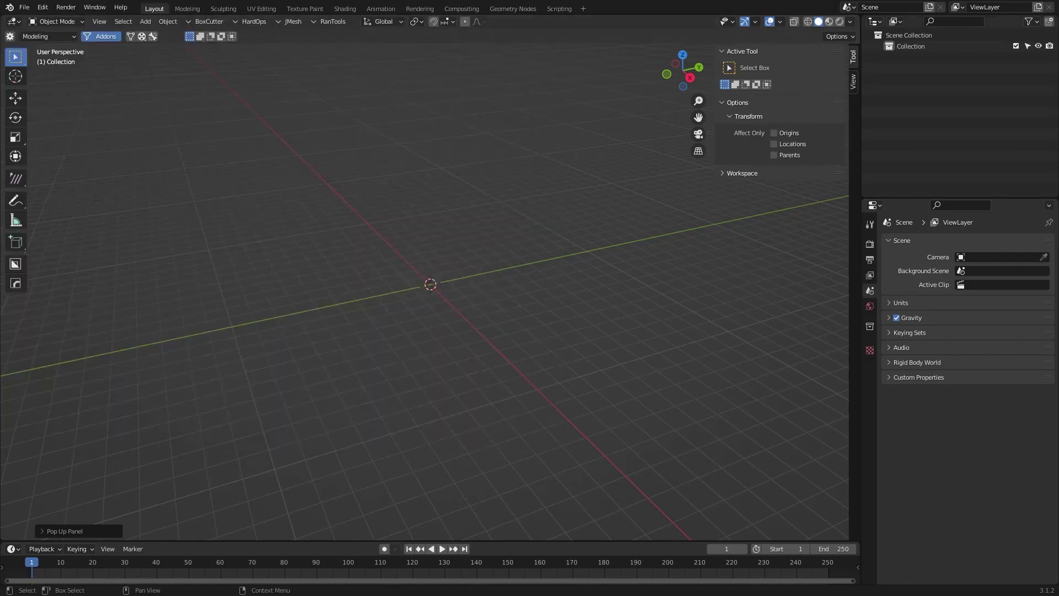
Step: Browse the icon choices for the Modeling workspace category in the add-on settings
left_click(10, 37)
left_click(235, 124)
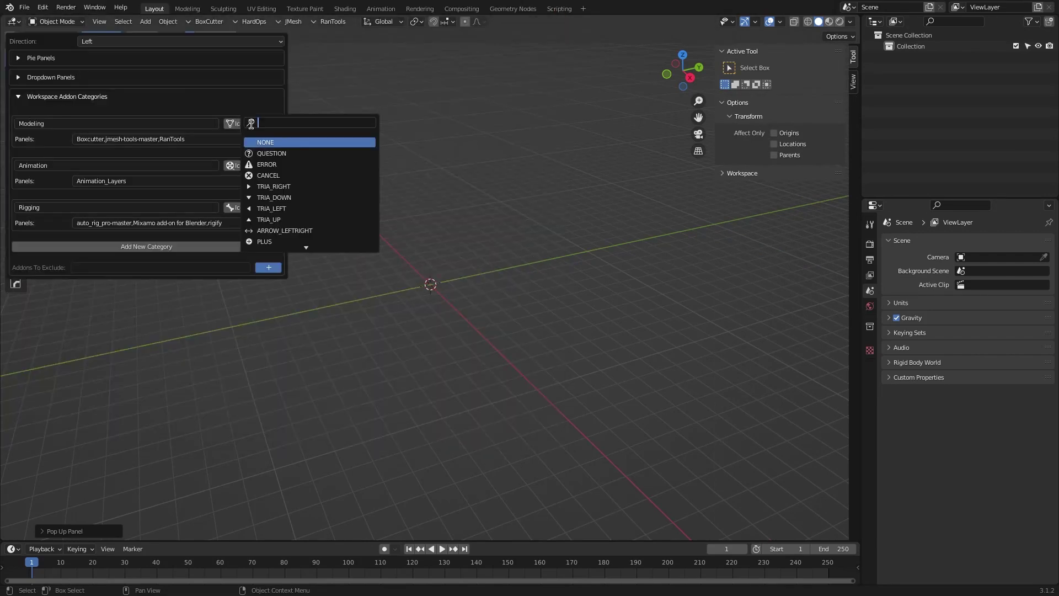
scroll(301, 172, "down", 20)
scroll(289, 212, "down", 20)
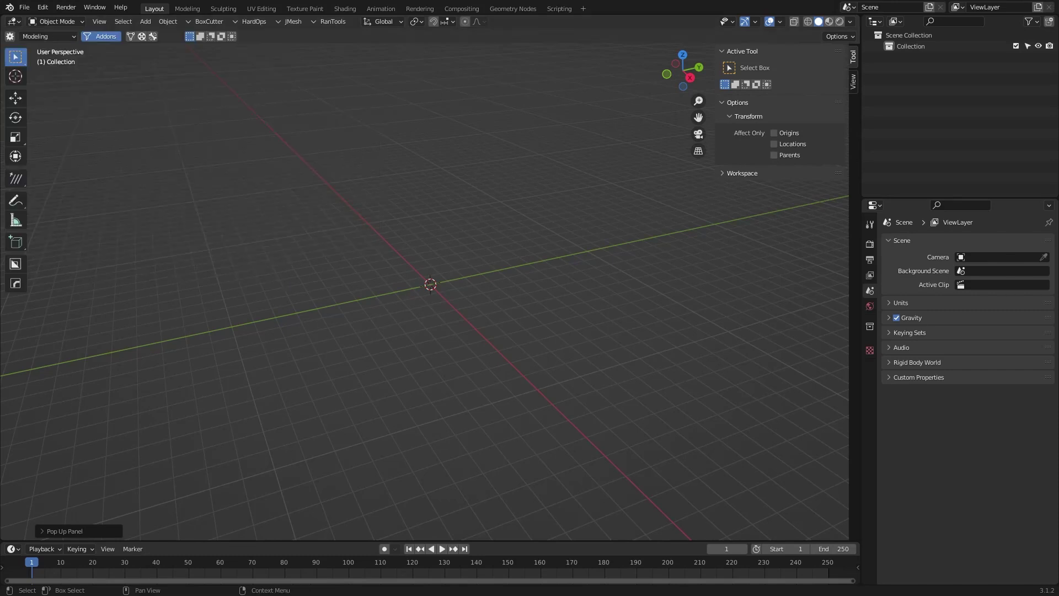
Step: Show RanTools' Random Tools panel through the Modeling group of the Clean Panels pie menu
key("shift+q")
left_click(354, 164)
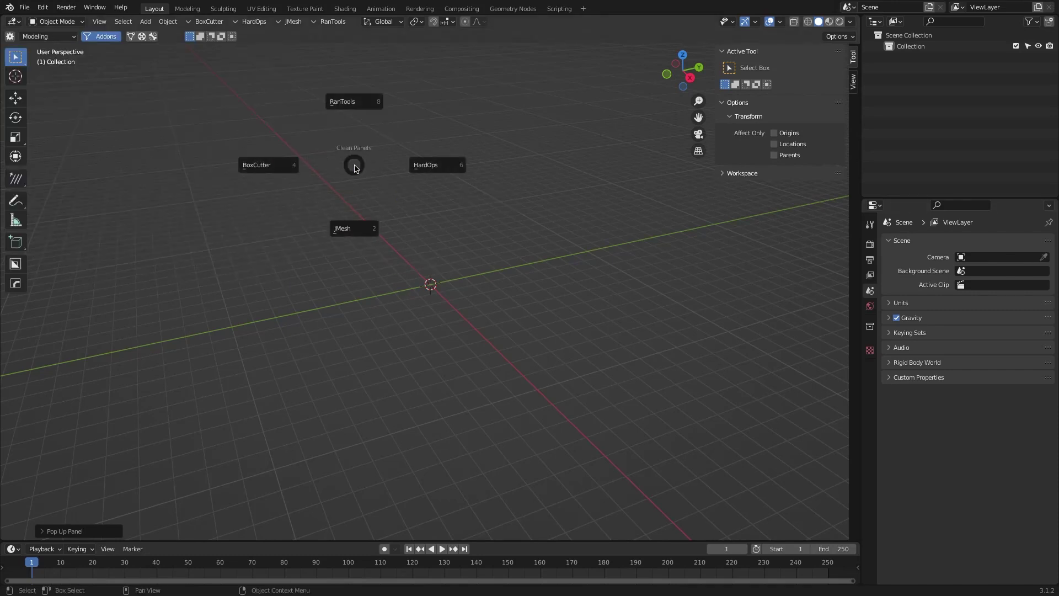
left_click(303, 110)
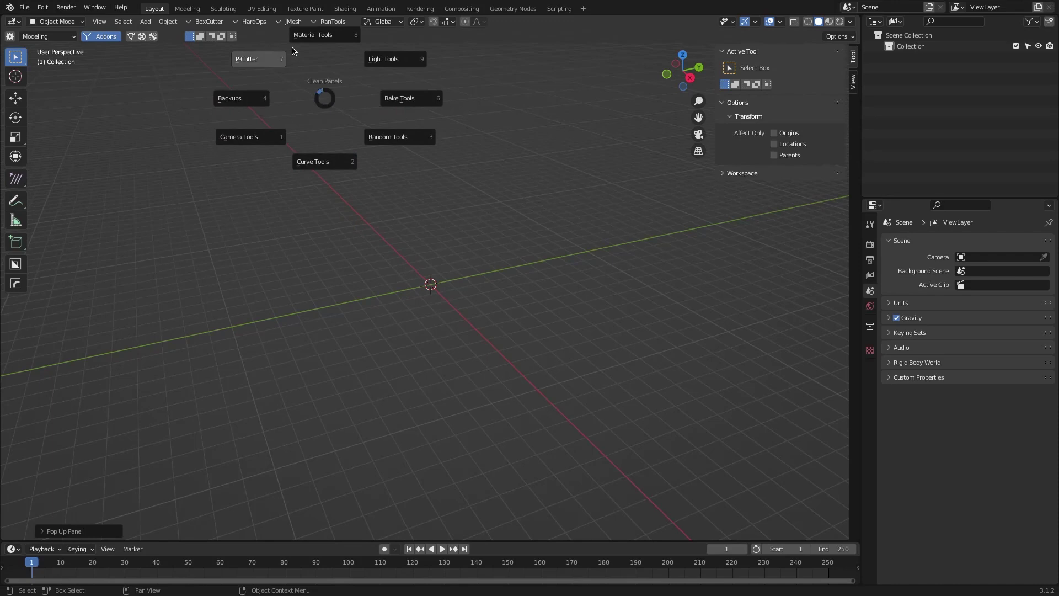
left_click(375, 137)
left_click_drag(374, 137, 326, 131)
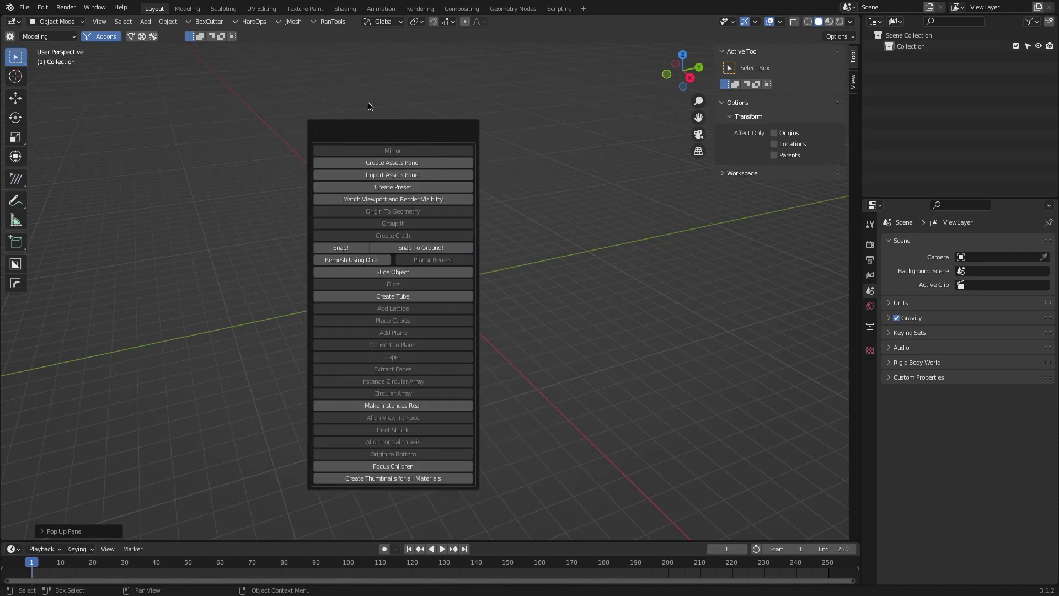
Step: Set the header dropdown category to No Dropdowns and review the Pie Panels categories in the add-on settings
left_click(44, 38)
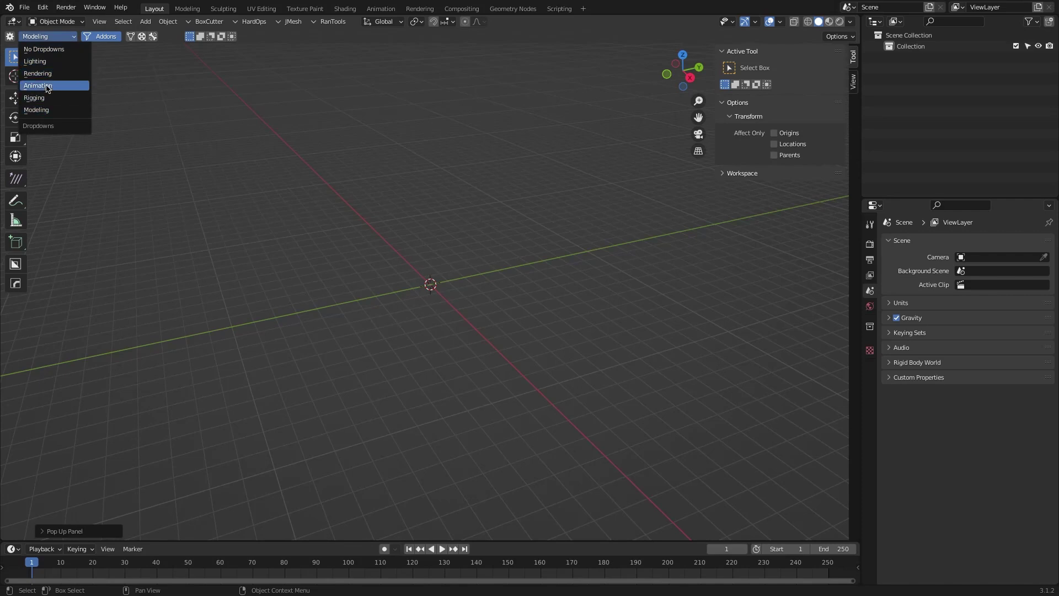
left_click(44, 49)
left_click(11, 37)
left_click(25, 97)
left_click(25, 61)
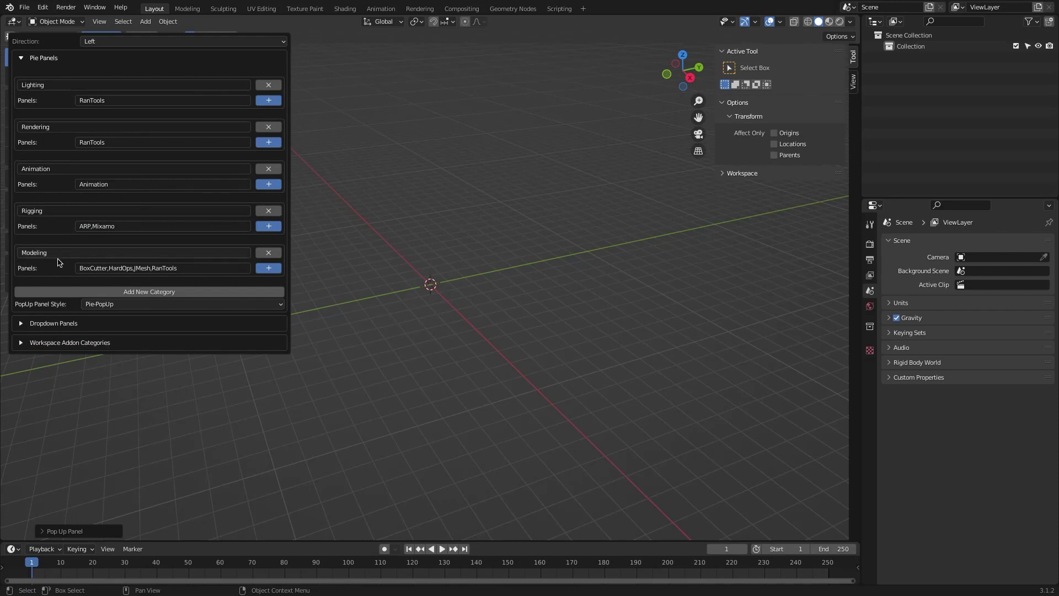
left_click(20, 58)
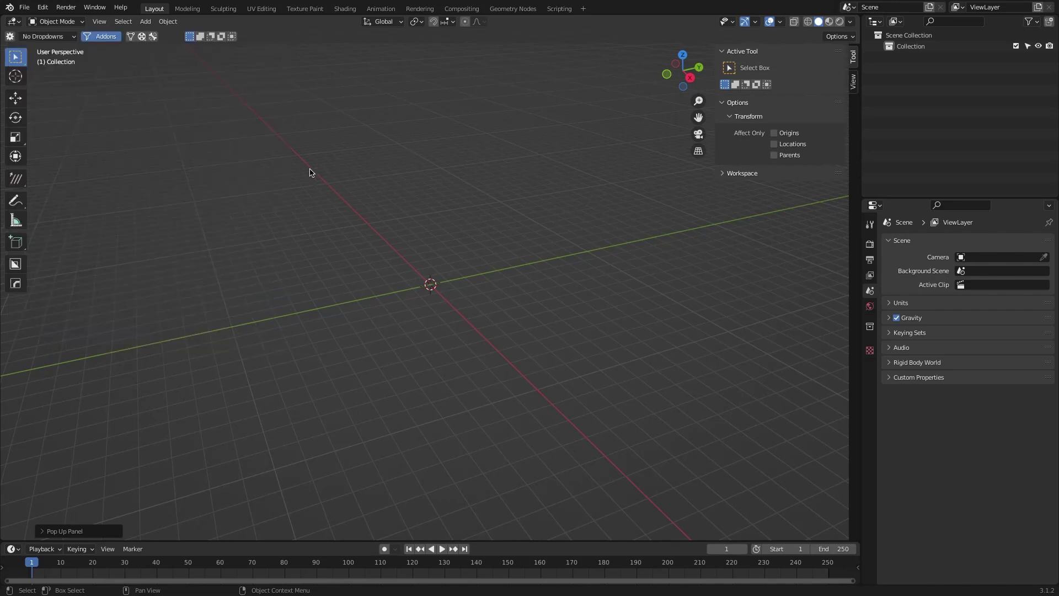
key("shift+space")
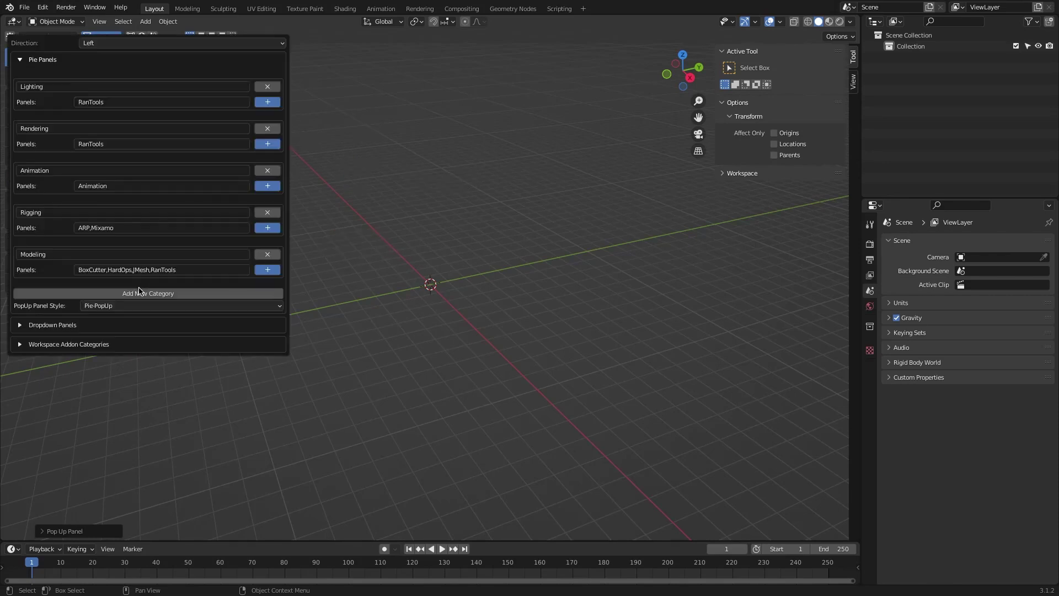
Step: Add a new Pie Panels category named "Cloth & Hair"
left_click(141, 293)
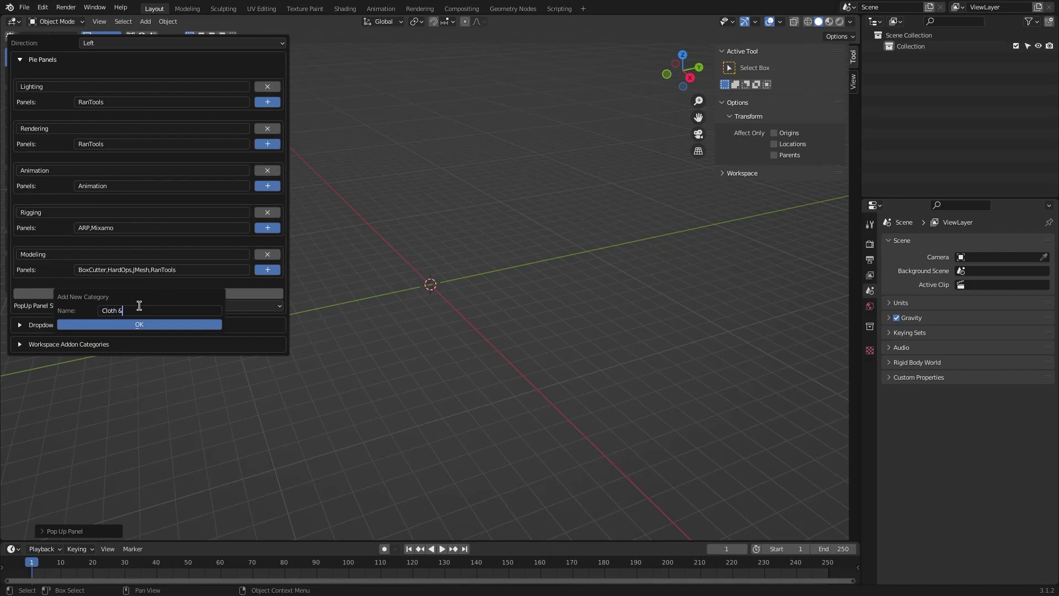
type("Cloth & Hair")
key("Return")
left_click(140, 324)
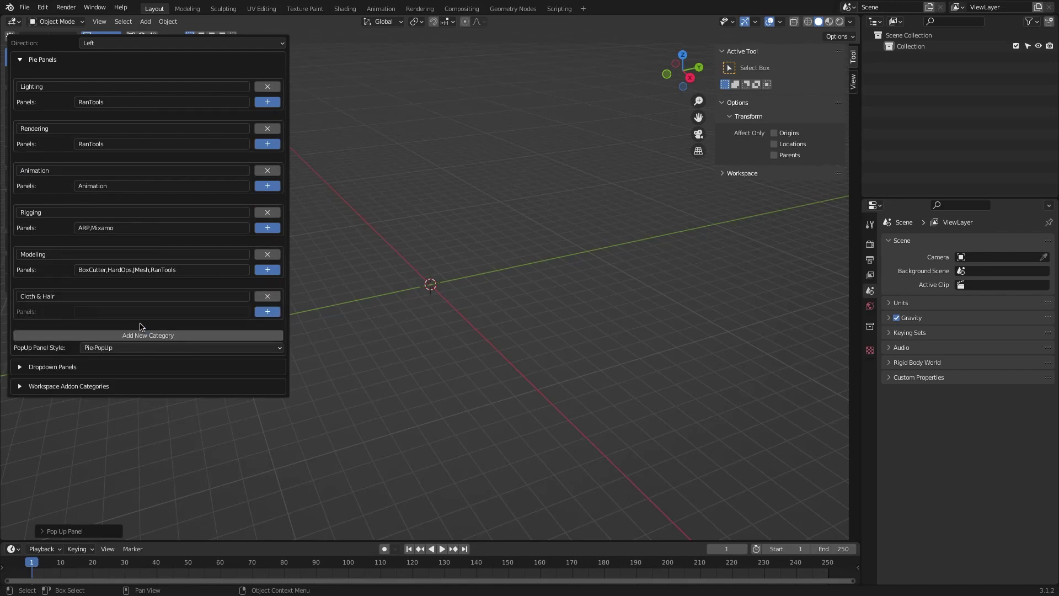
Step: Add the Hair Tool panel and one further panel to the Cloth & Hair pie category
left_click(268, 313)
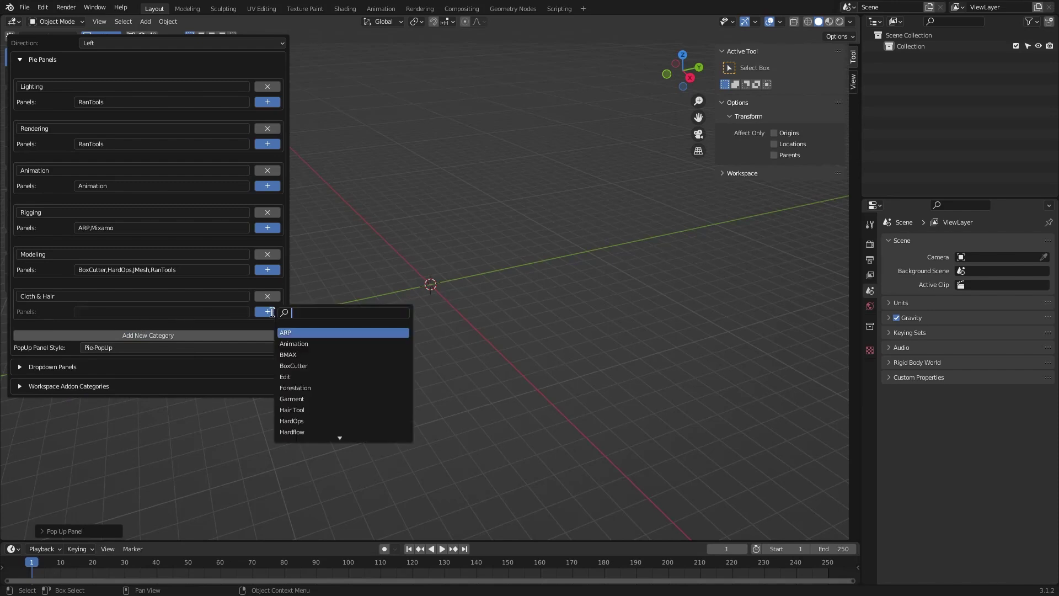
left_click(291, 409)
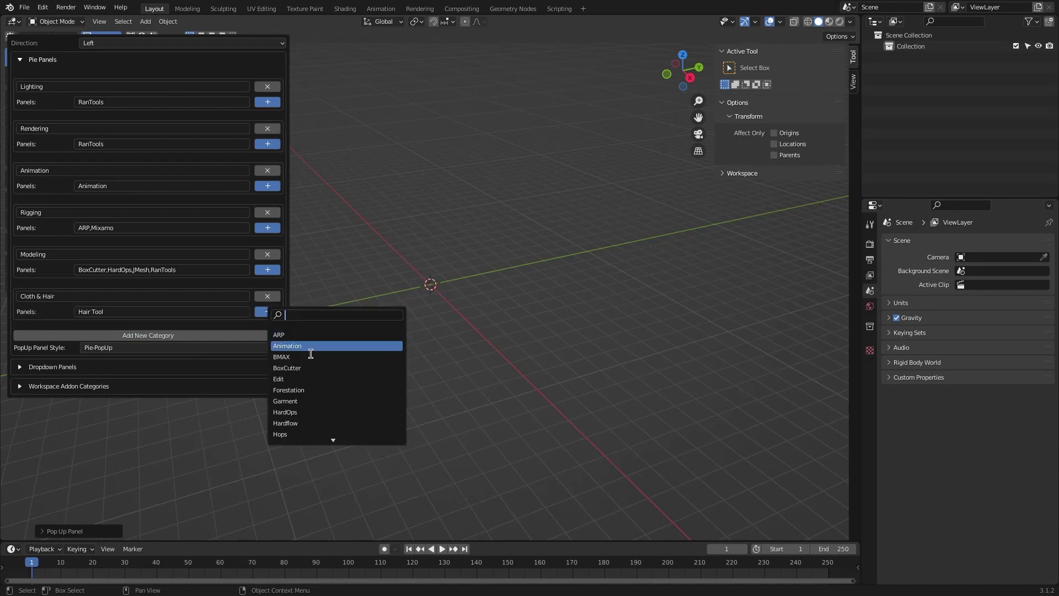
scroll(317, 381, "down", 10)
left_click(307, 355)
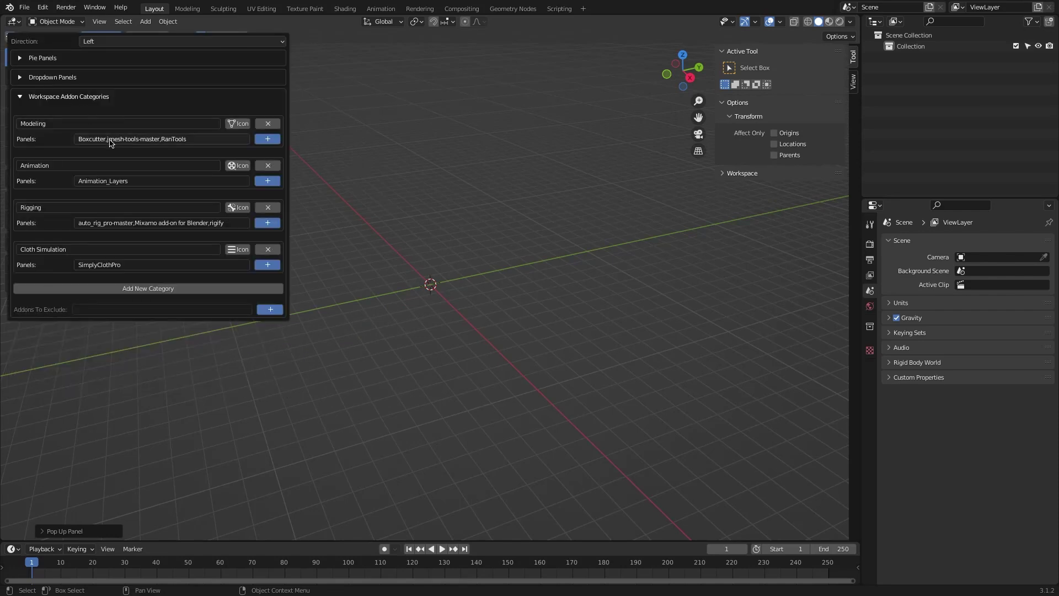
Step: Set the Cloth Simulation workspace category's icon to MATCLOTH, searching the icons for "cloth"
left_click(246, 249)
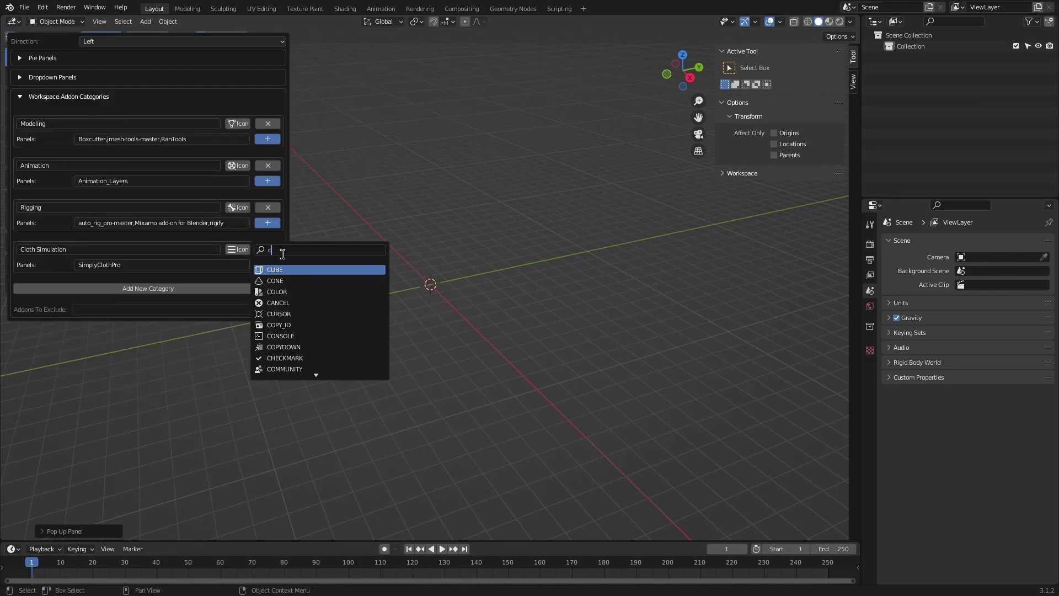
type("cloth")
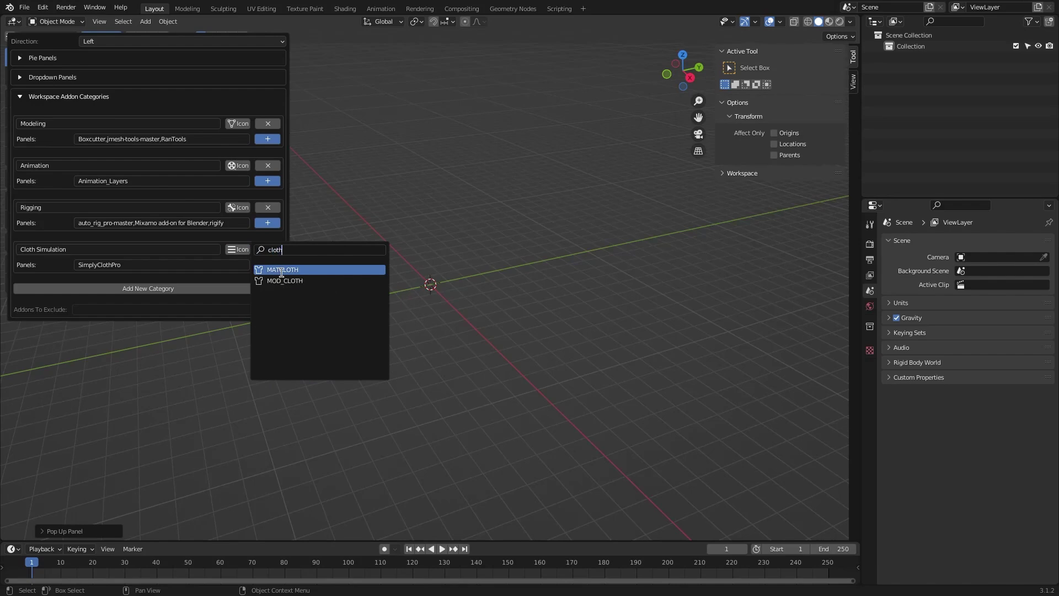
left_click(281, 270)
Step: Add MACHIN3tools to the add-ons excluded from workspace filtering
left_click(274, 308)
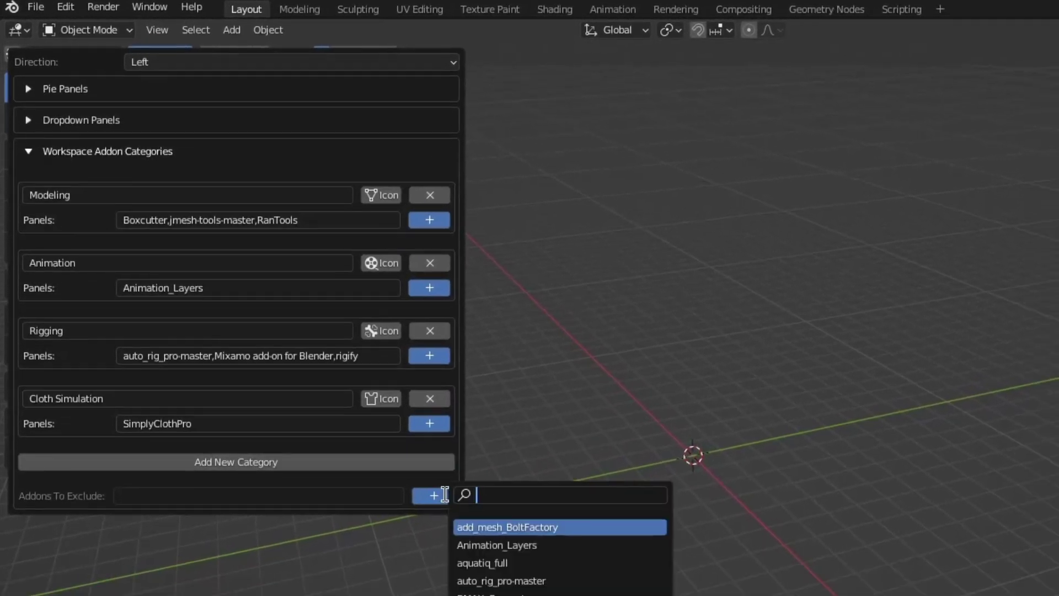
scroll(536, 581, "down", 12)
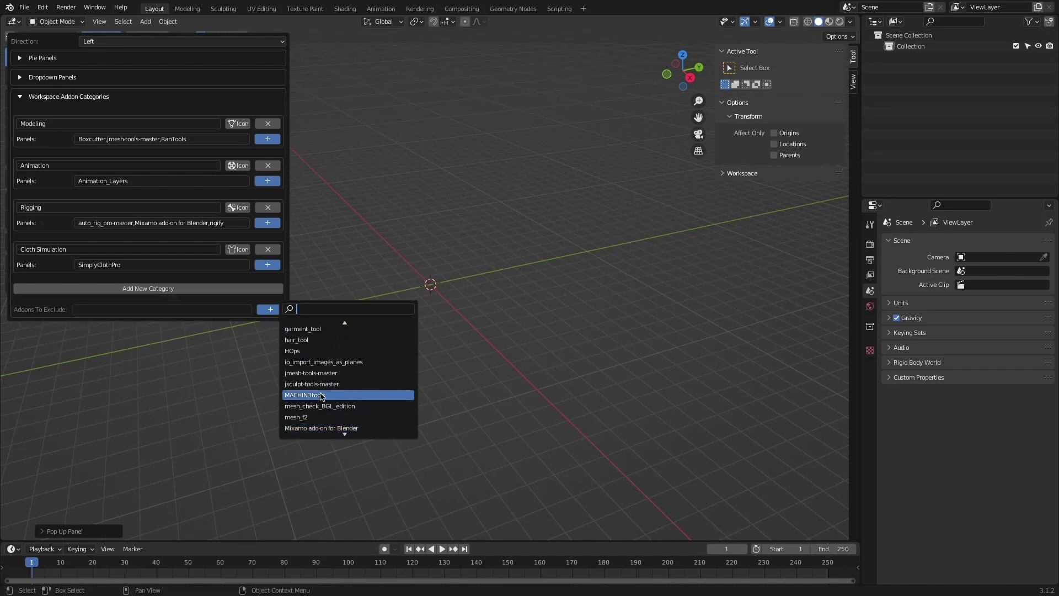
left_click(322, 395)
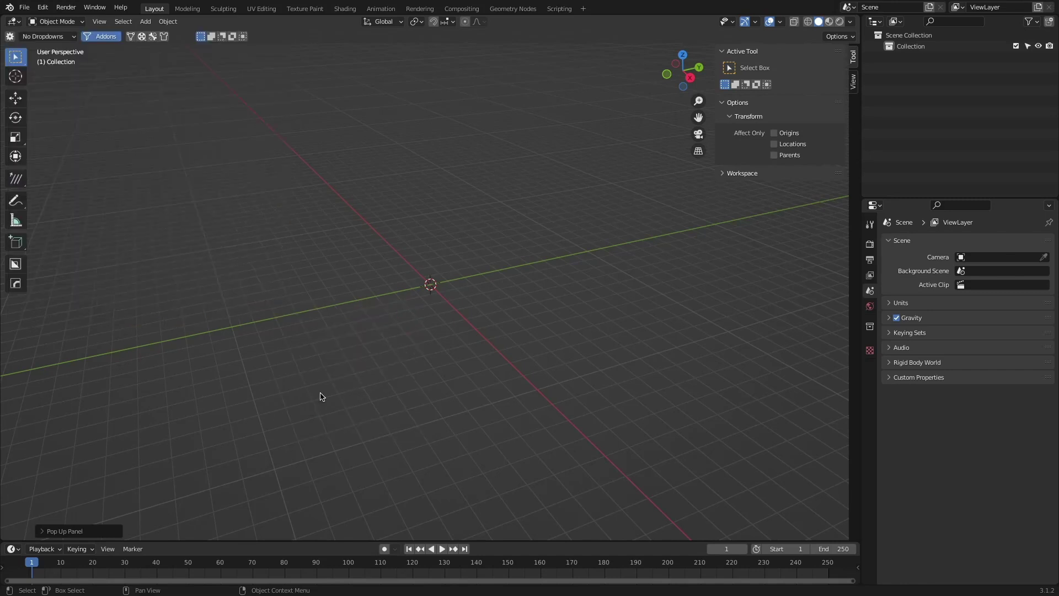
Step: Toggle the Rigging and Animation filters on and off, and show the MACHIN3 panel in the sidebar
left_click(151, 37)
left_click(151, 37)
left_click(854, 108)
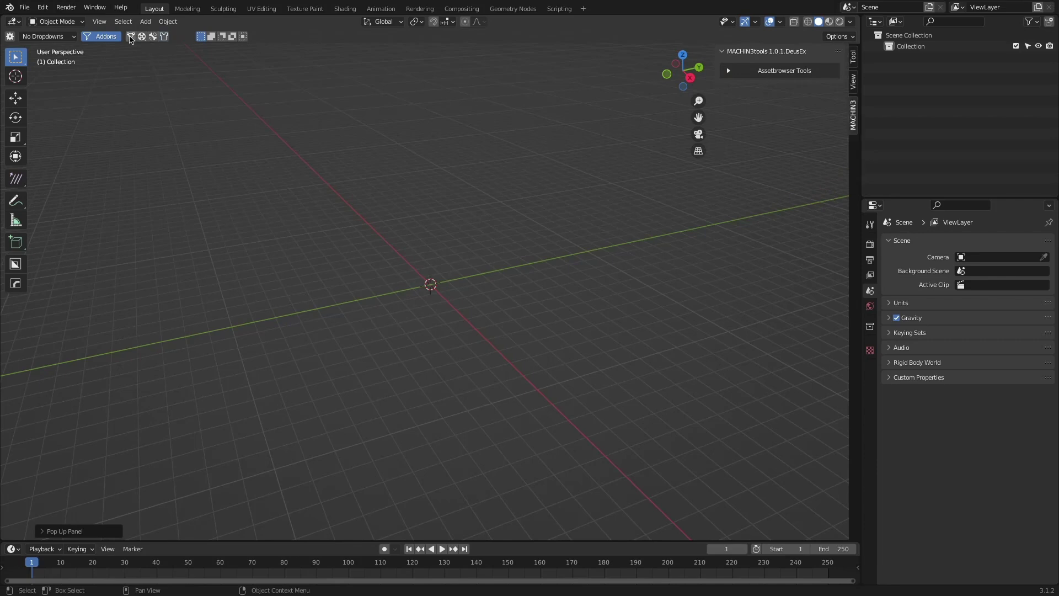
left_click(11, 38)
left_click(142, 37)
left_click(142, 37)
Step: Switch the Workspace Filters pie menu to Cloth Simulation and to Modeling, and view the RanTools panels in the sidebar
key("shift+w")
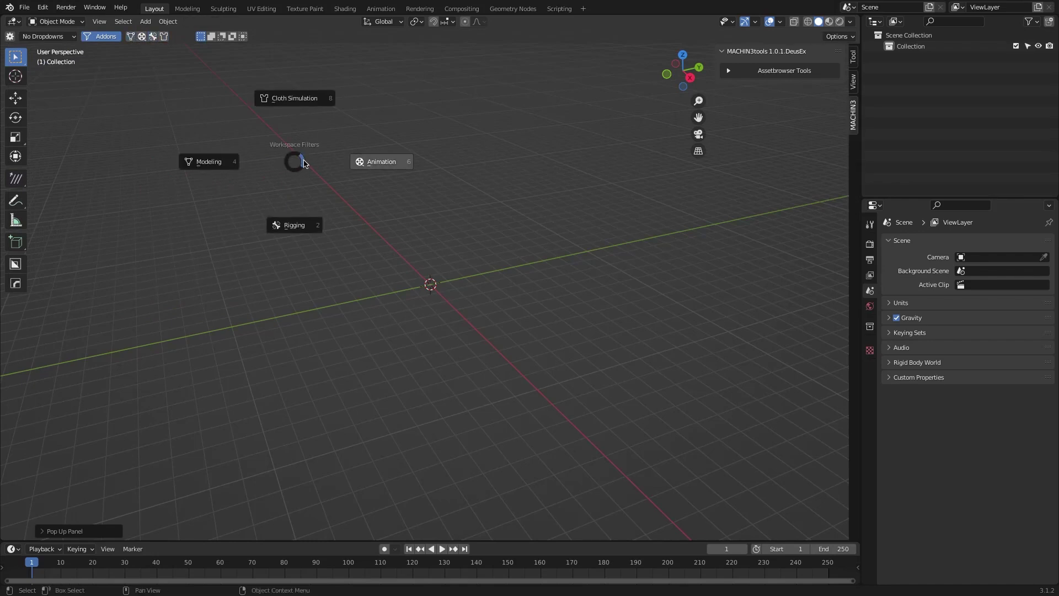
left_click(294, 117)
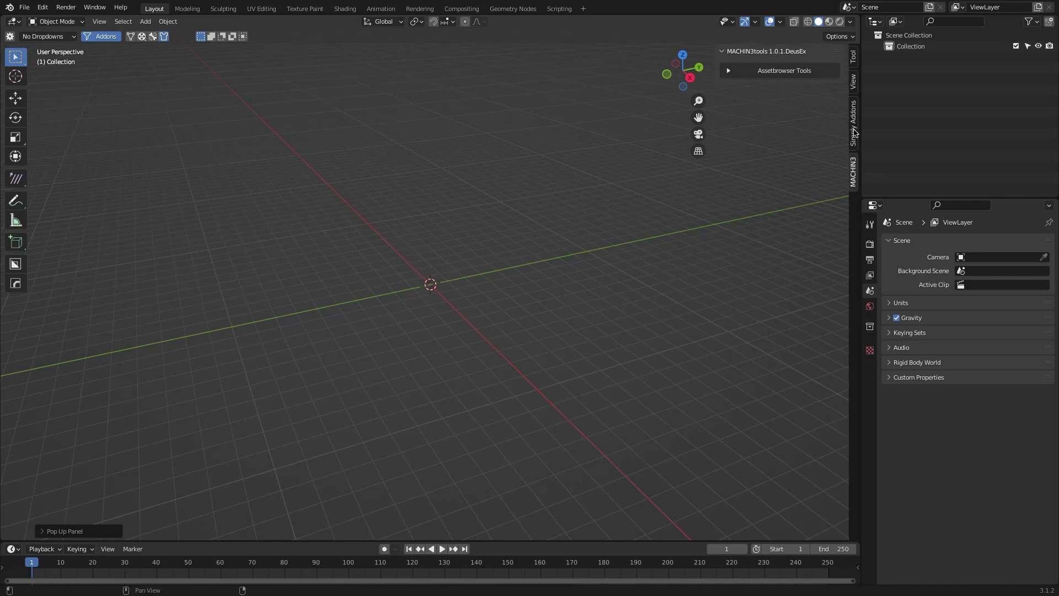
key("alt+w")
left_click(509, 172)
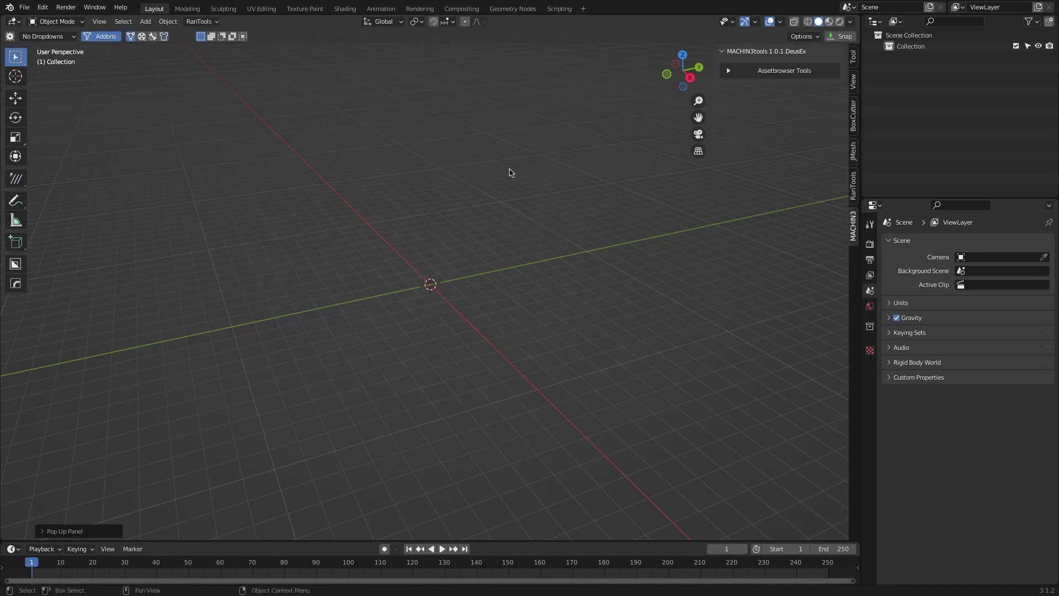
left_click(849, 187)
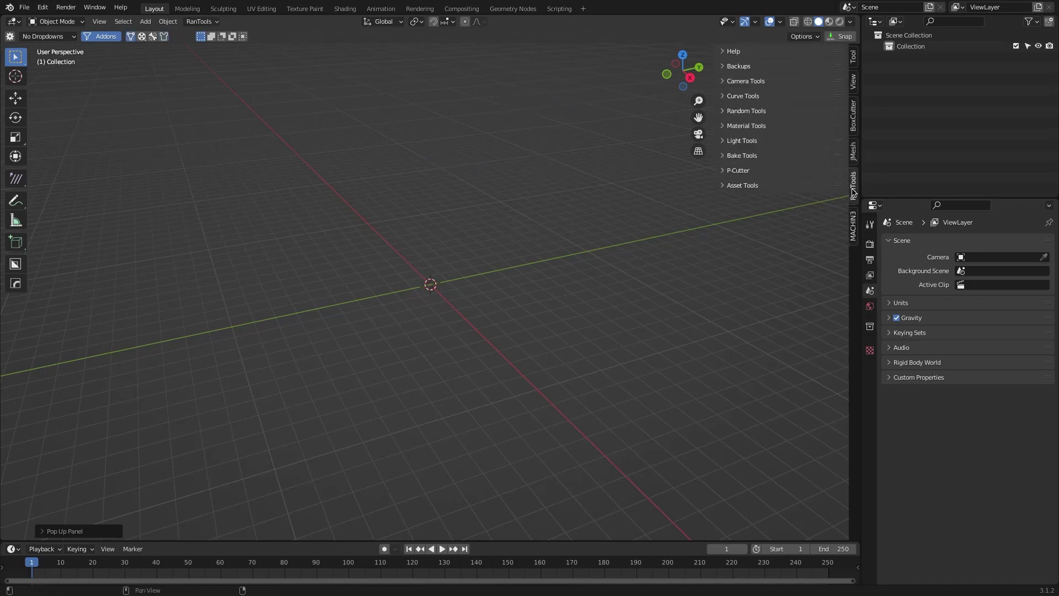
Step: Switch the Workspace Filters pie menu to Rigging and to Cloth Simulation, and turn the Cloth Simulation filter off again
key("alt+w")
left_click(574, 266)
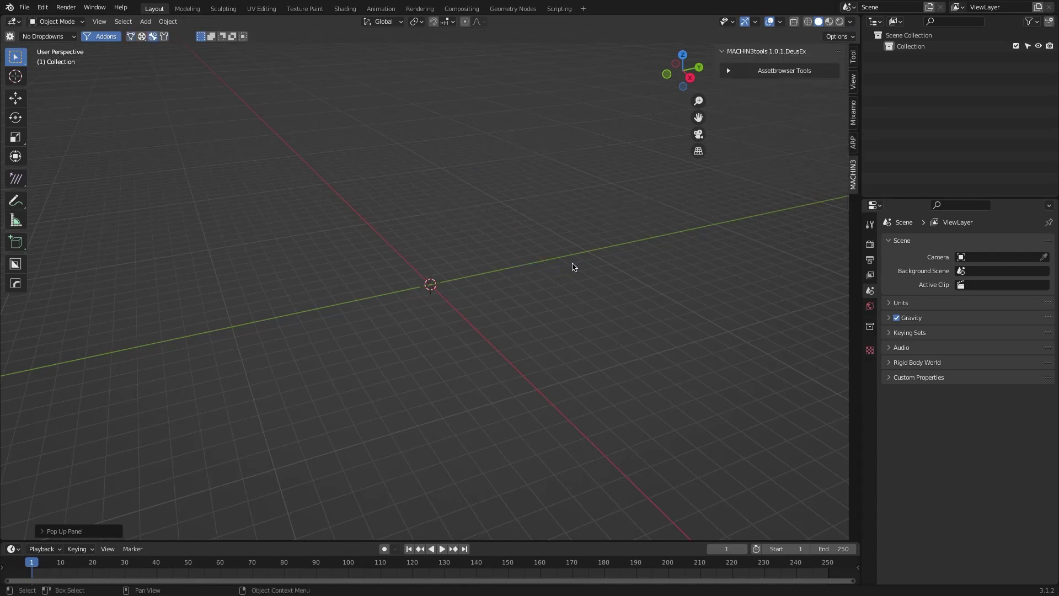
key("alt+w")
left_click(529, 149)
left_click(164, 38)
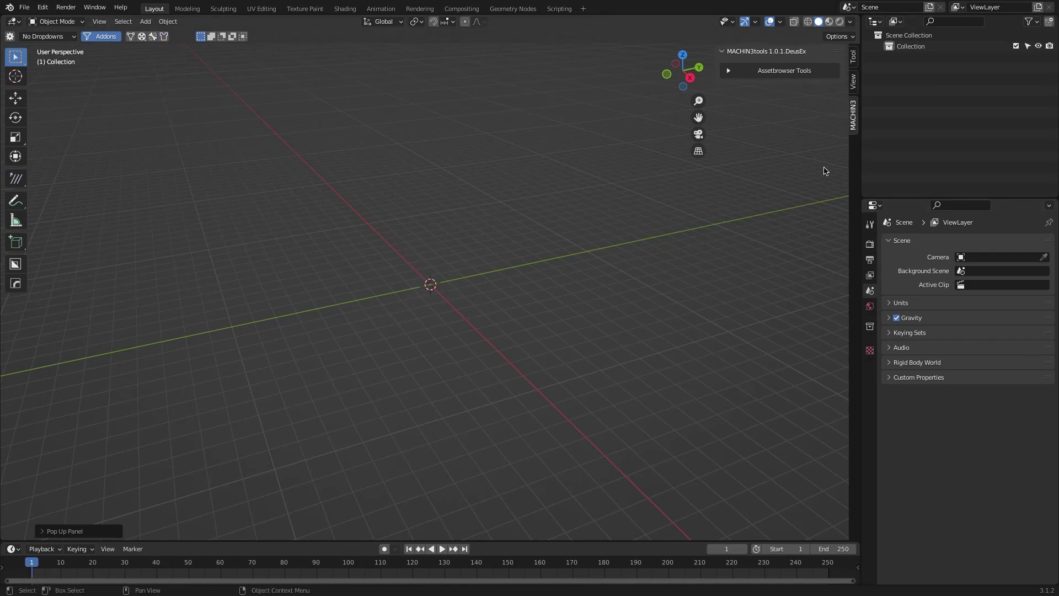
Step: Activate the Modeling, Animation, Rigging and Cloth Simulation workspace filters one after another from the header
left_click(131, 37)
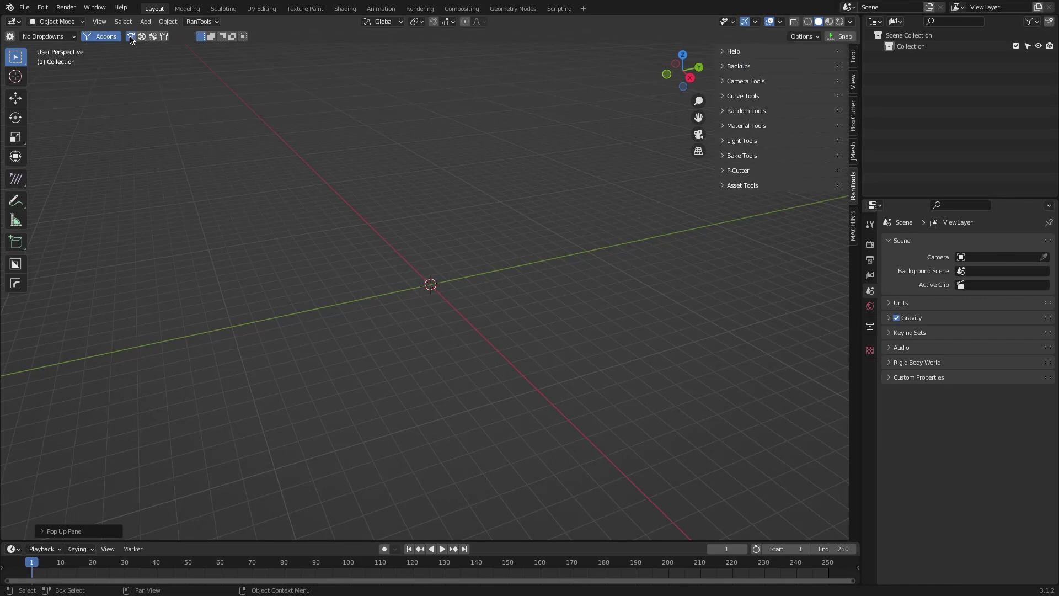
left_click(140, 37)
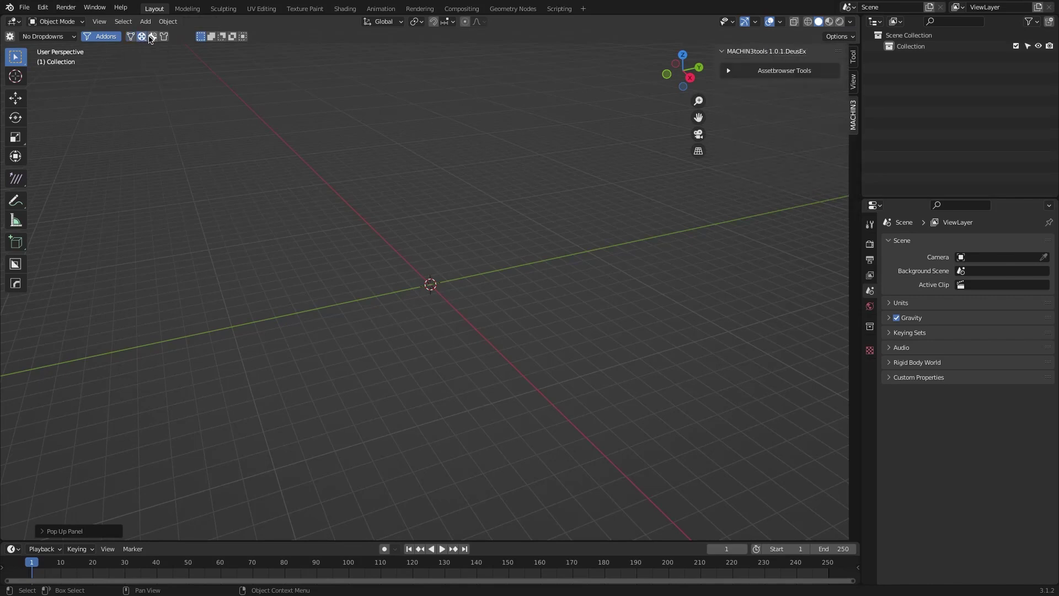
left_click(152, 37)
left_click(165, 37)
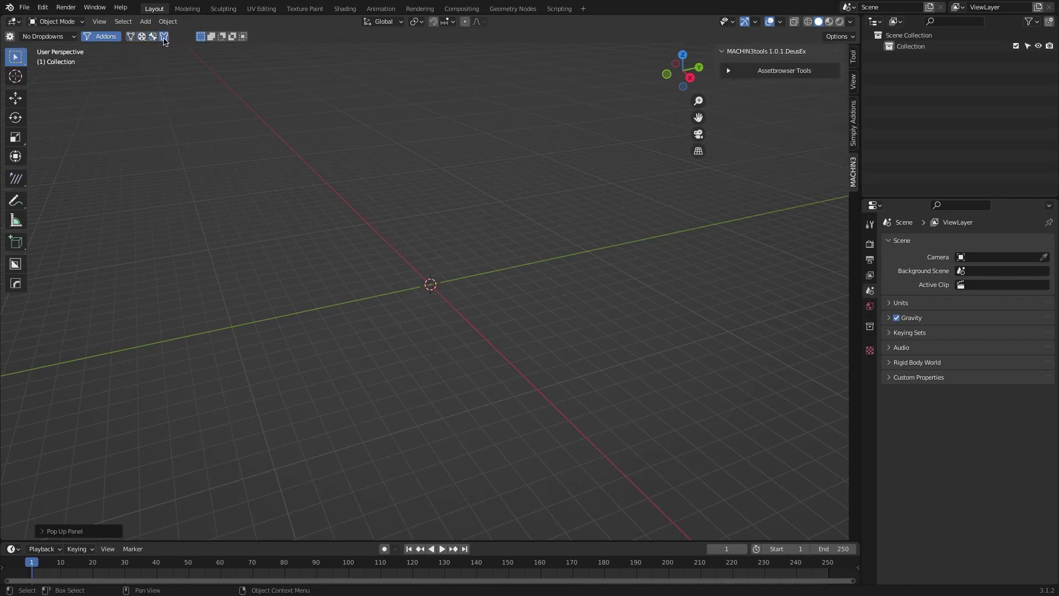
Step: Enable the Animation, Modeling and Rigging filters together with the Cloth Simulation filter
left_click(377, 84)
left_click(341, 82)
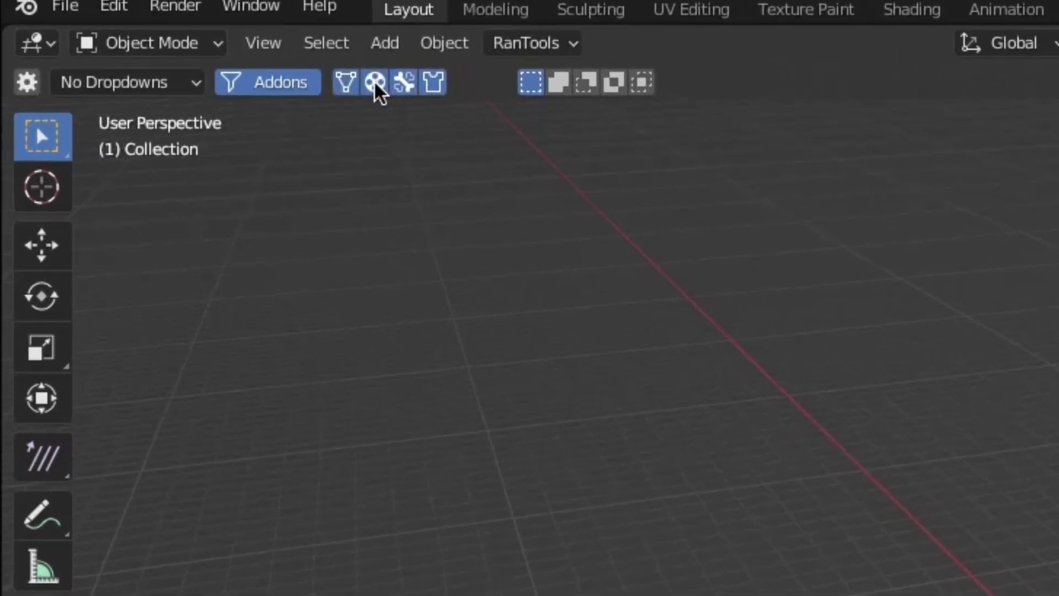
left_click(405, 81)
Step: Switch the header dropdown category to Modeling and to Rendering in turn
left_click(170, 88)
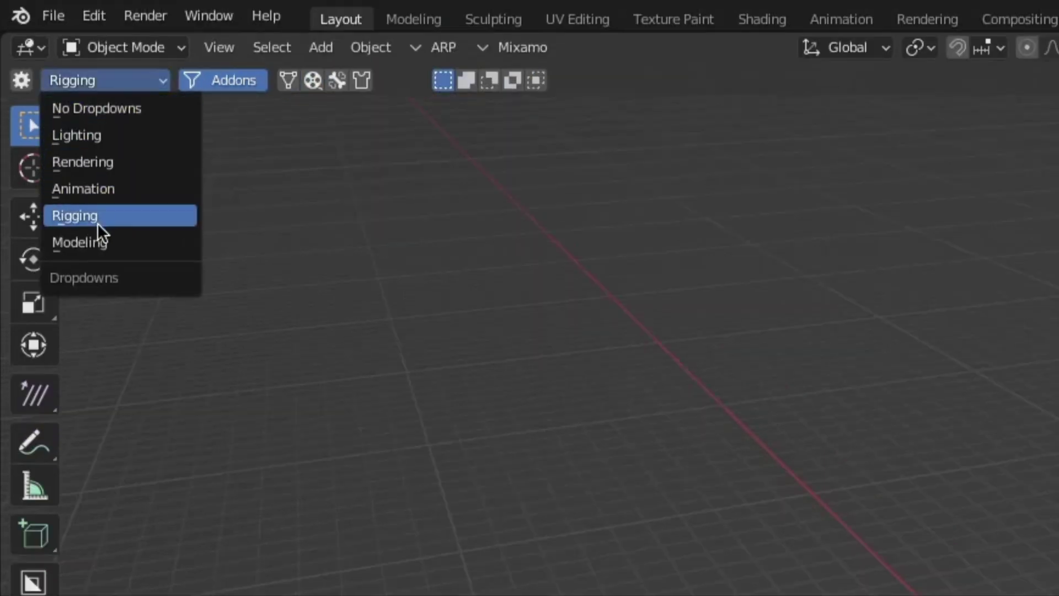
left_click(122, 277)
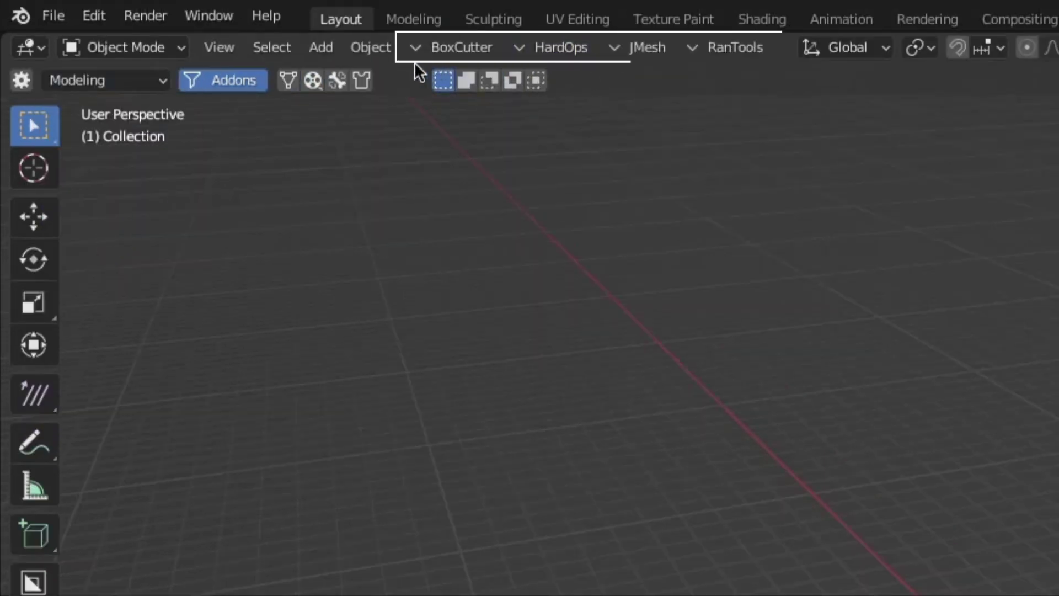
left_click(60, 34)
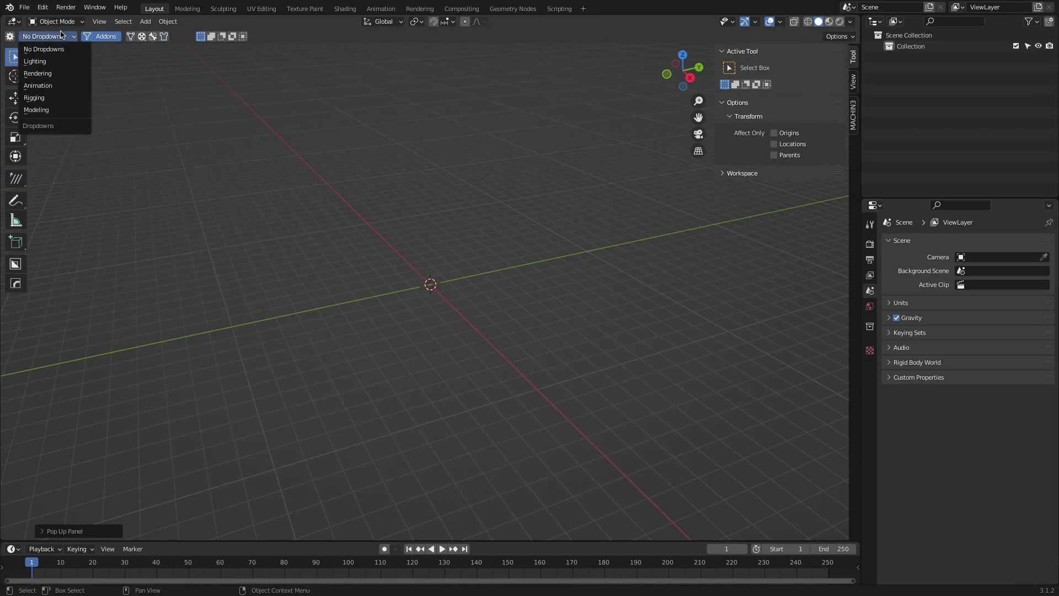
left_click(44, 77)
Step: Set the header dropdown category to Rigging and view its ARP dropdown
left_click(48, 37)
left_click(44, 99)
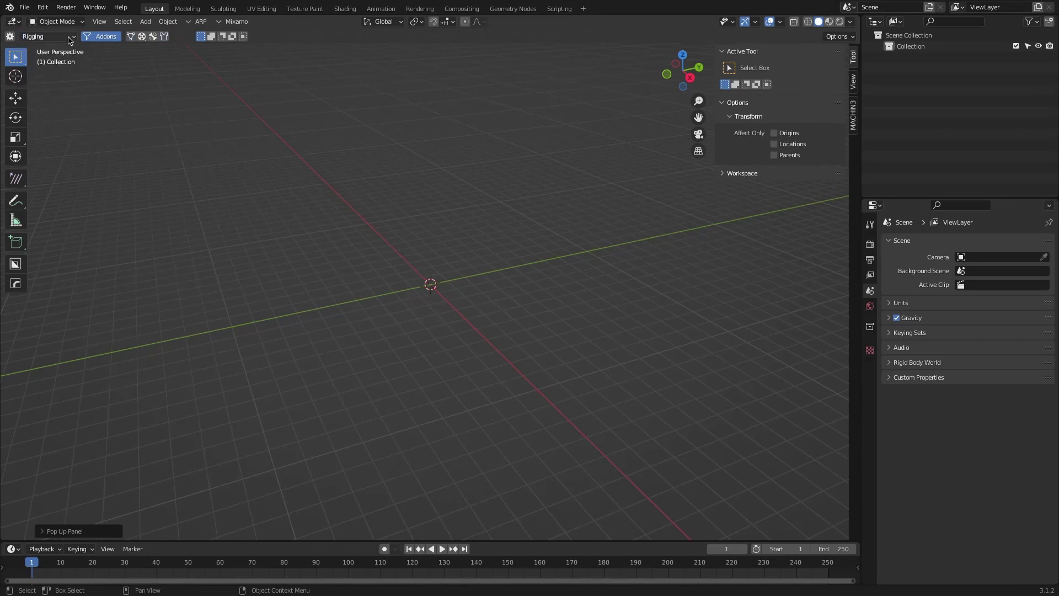
left_click(208, 24)
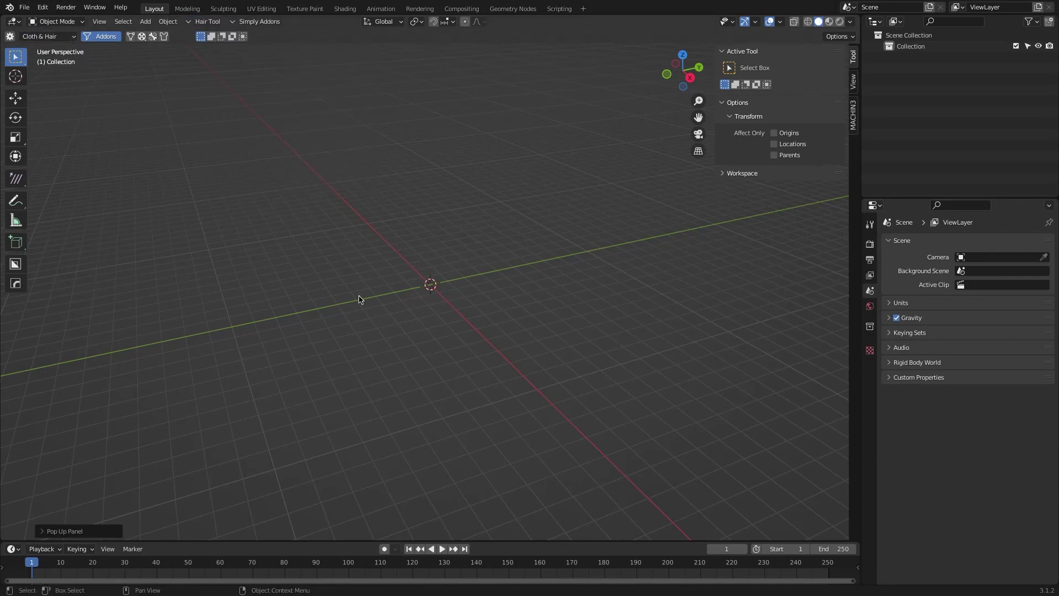
Step: Browse the Clean Panels pie menu, opening Random Tools through the Modeling category, and bring up the pie menu again
key("shift+q")
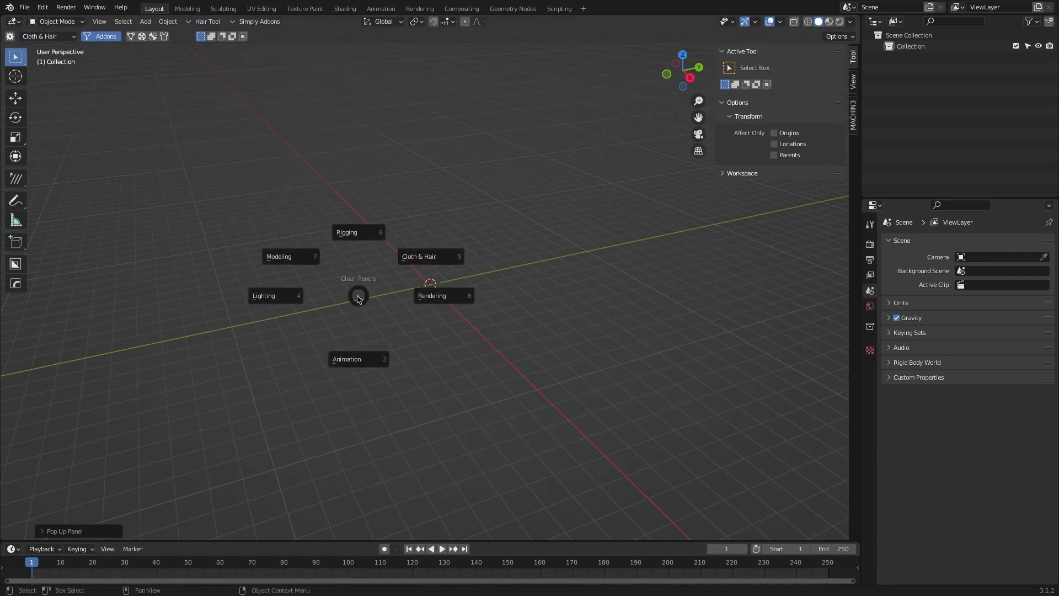
left_click(303, 270)
left_click(309, 220)
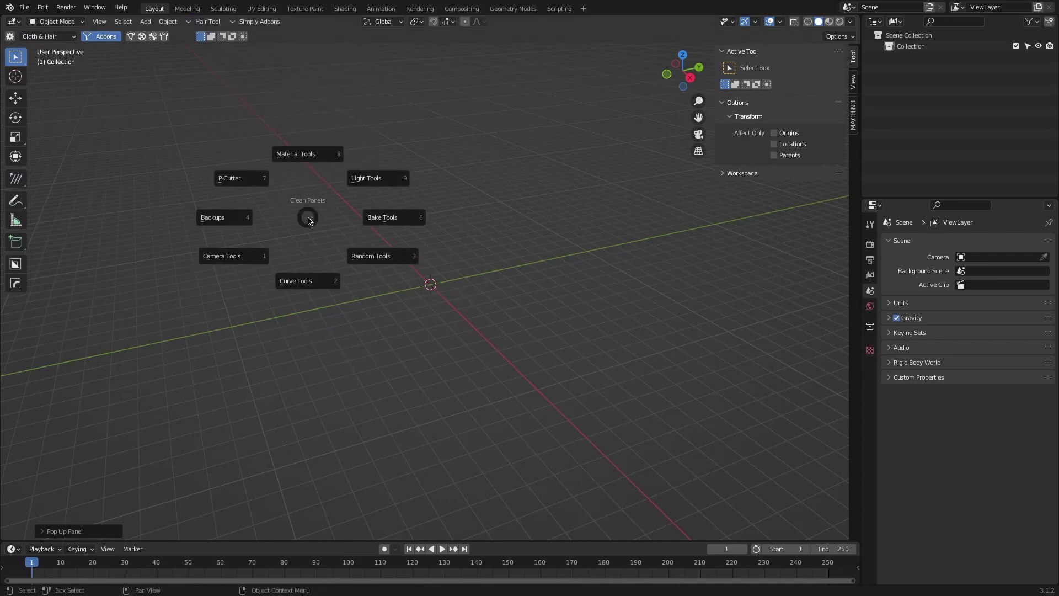
left_click(378, 257)
left_click_drag(430, 245, 504, 178)
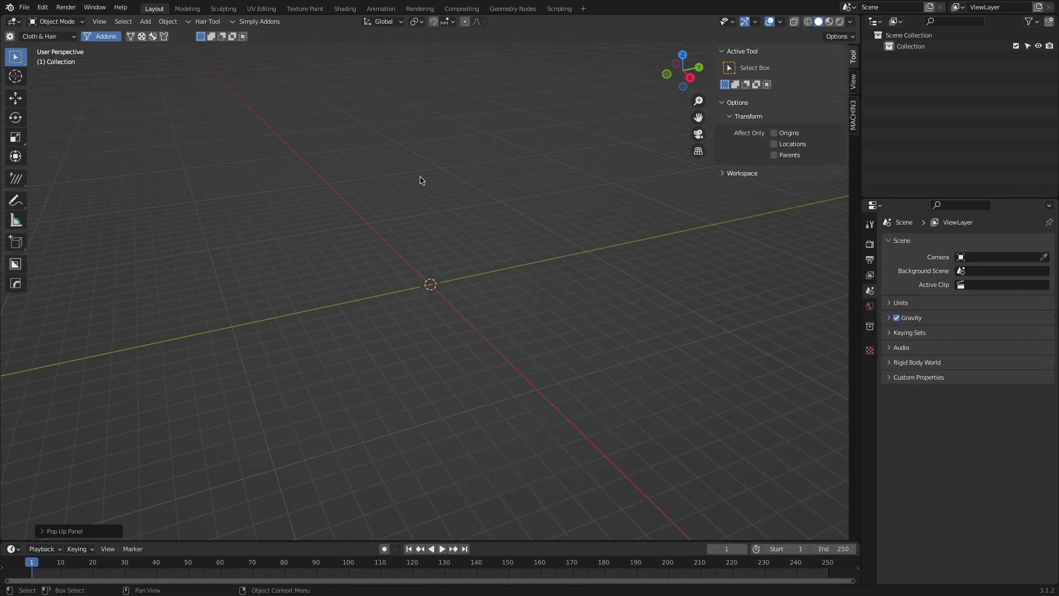
key("shift+q")
left_click(378, 89)
left_click(448, 128)
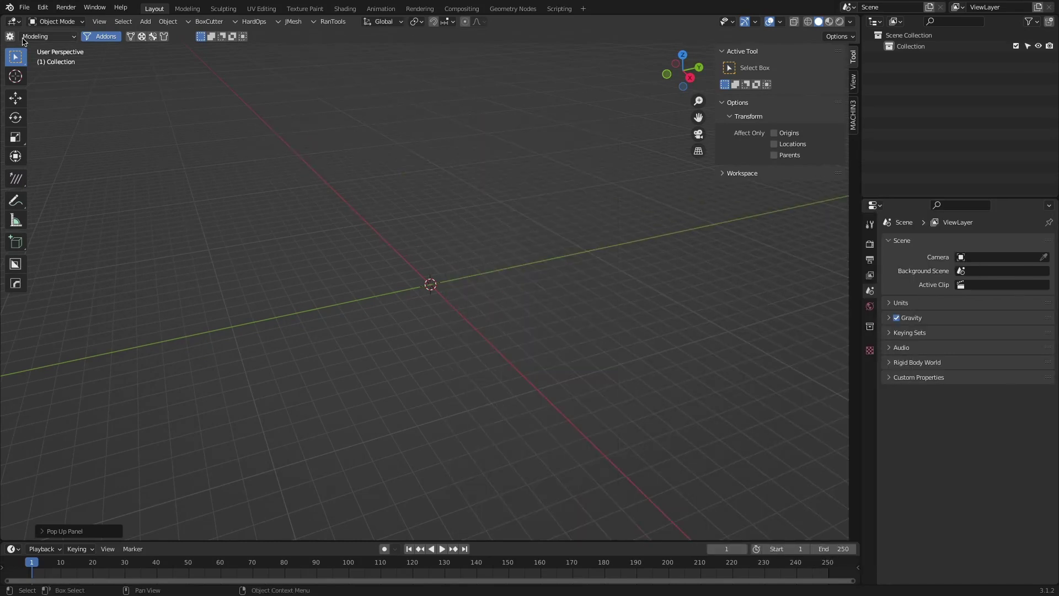
Step: Add a new dropdown panel category named Cloth & Hair in the Clean Panels settings
left_click(9, 36)
left_click(26, 77)
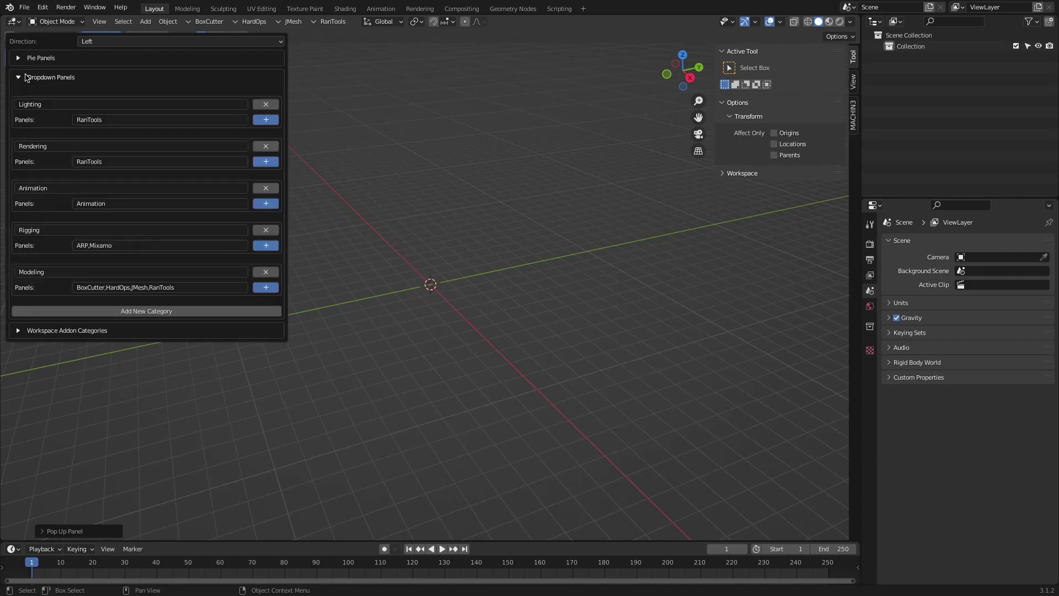
left_click(148, 310)
left_click(160, 341)
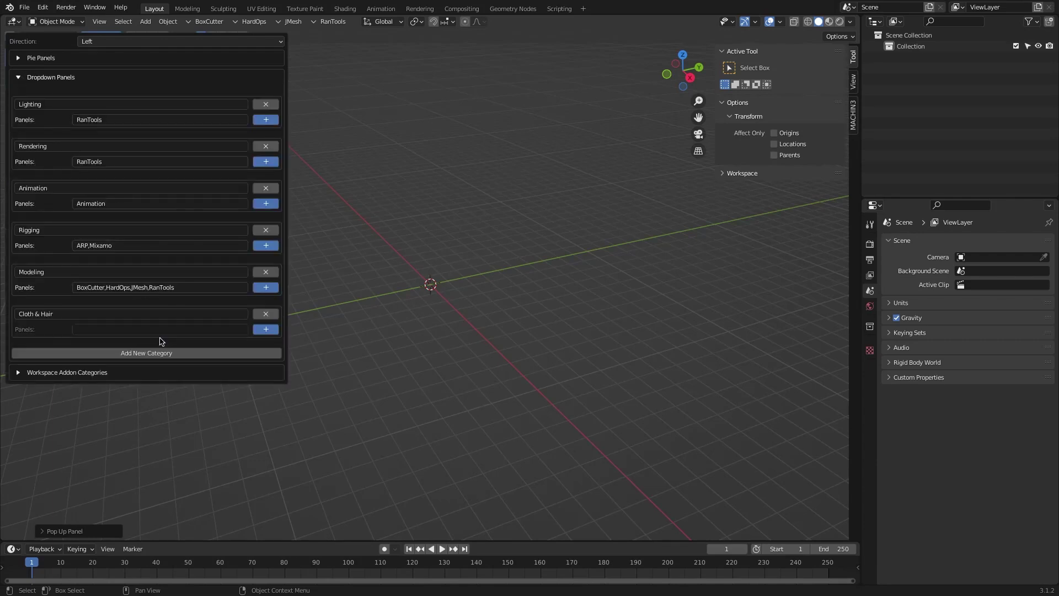
Step: Add the Hair Tool and Simply Addons panels to the Cloth & Hair dropdown category
left_click(266, 329)
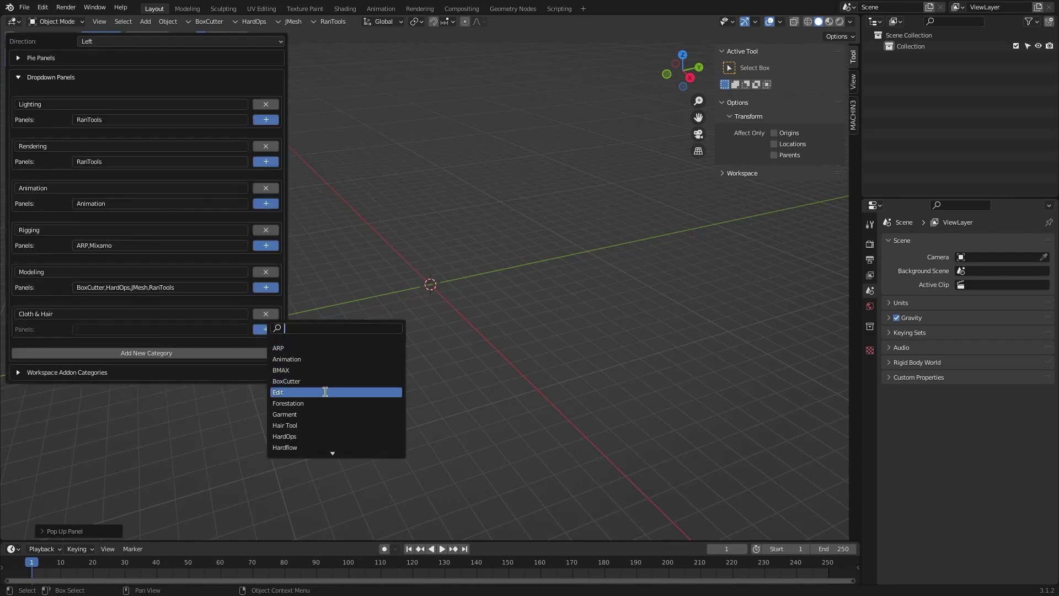
left_click(309, 421)
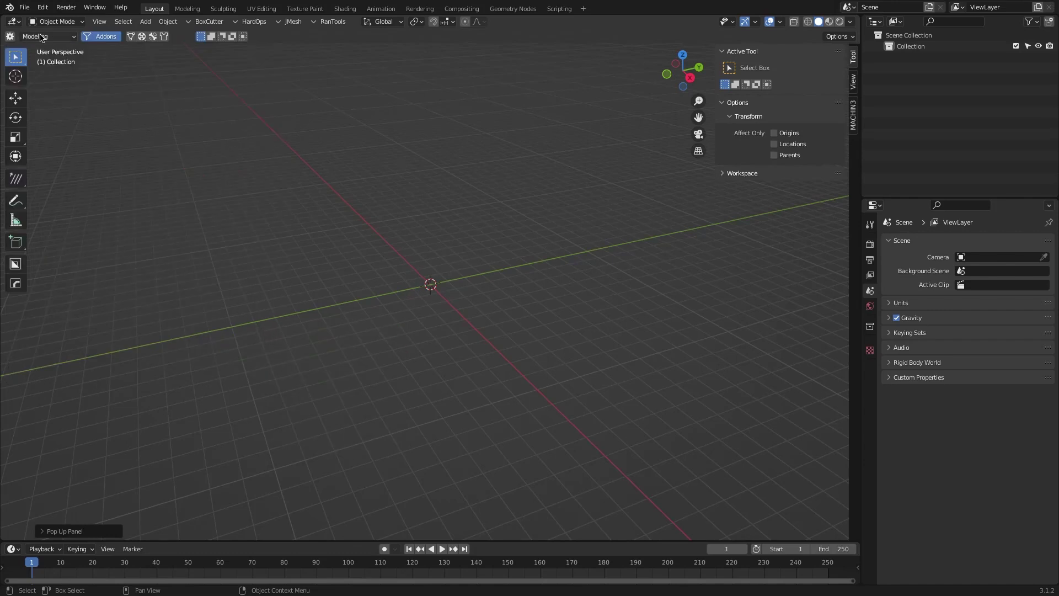
left_click(9, 37)
left_click(264, 326)
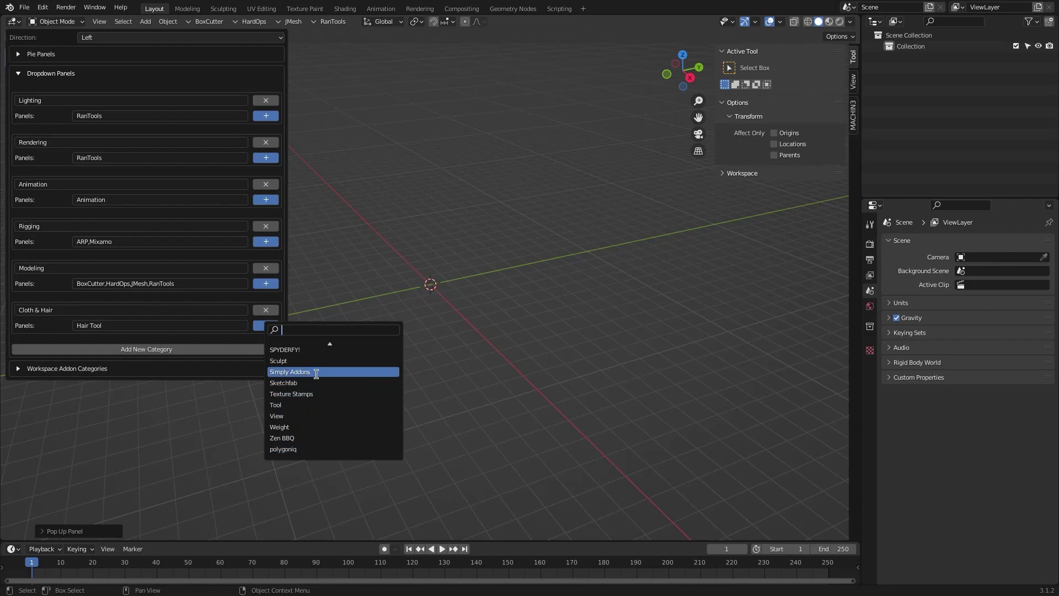
left_click(316, 371)
Step: Set the header dropdown category to Cloth & Hair and view its Hair Tool and Simply Addons dropdowns
left_click(62, 37)
left_click(44, 122)
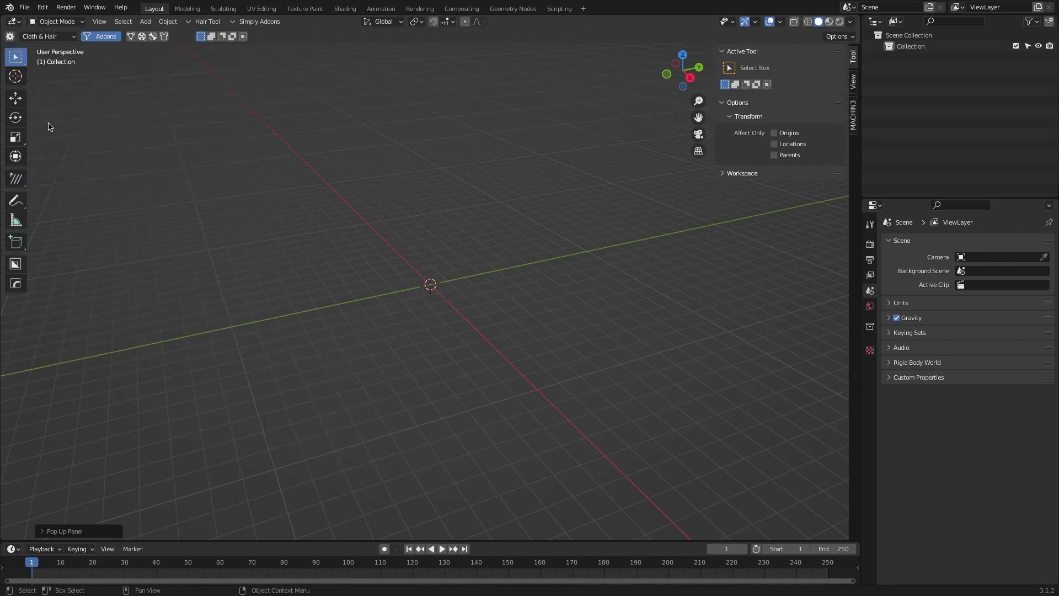
left_click(207, 25)
left_click(251, 23)
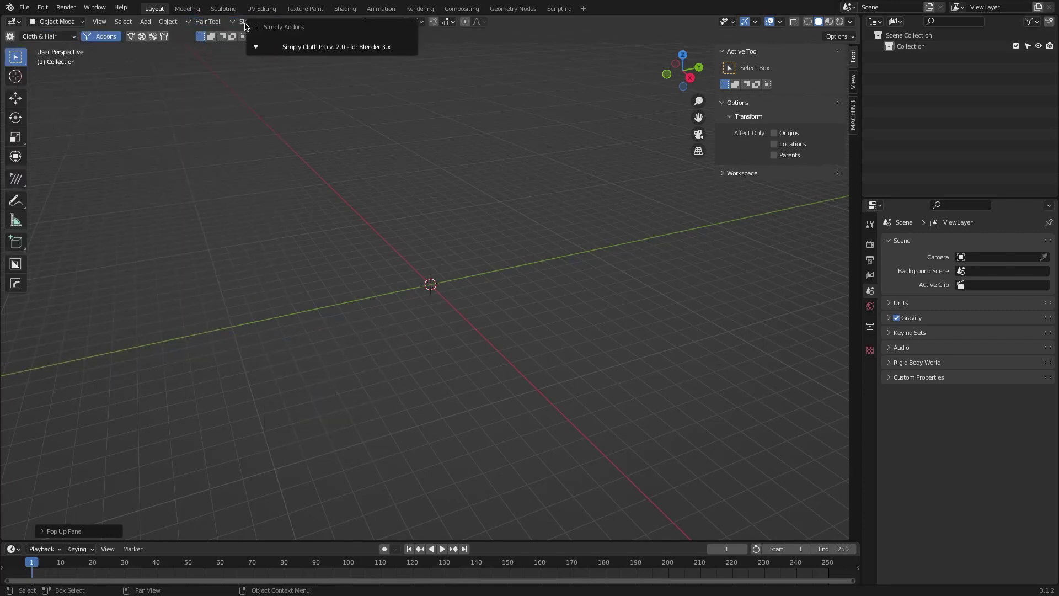